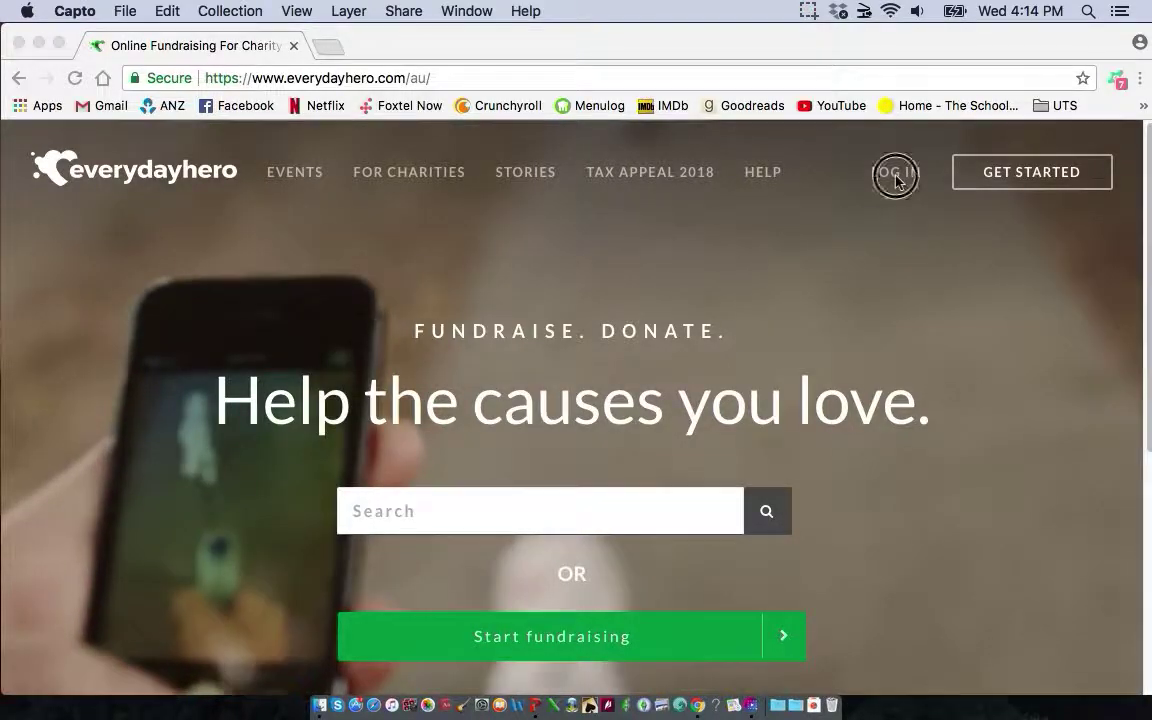
- Bring Chrome to the front and open the everydayhero Log In page
click(895, 179)
click(897, 179)
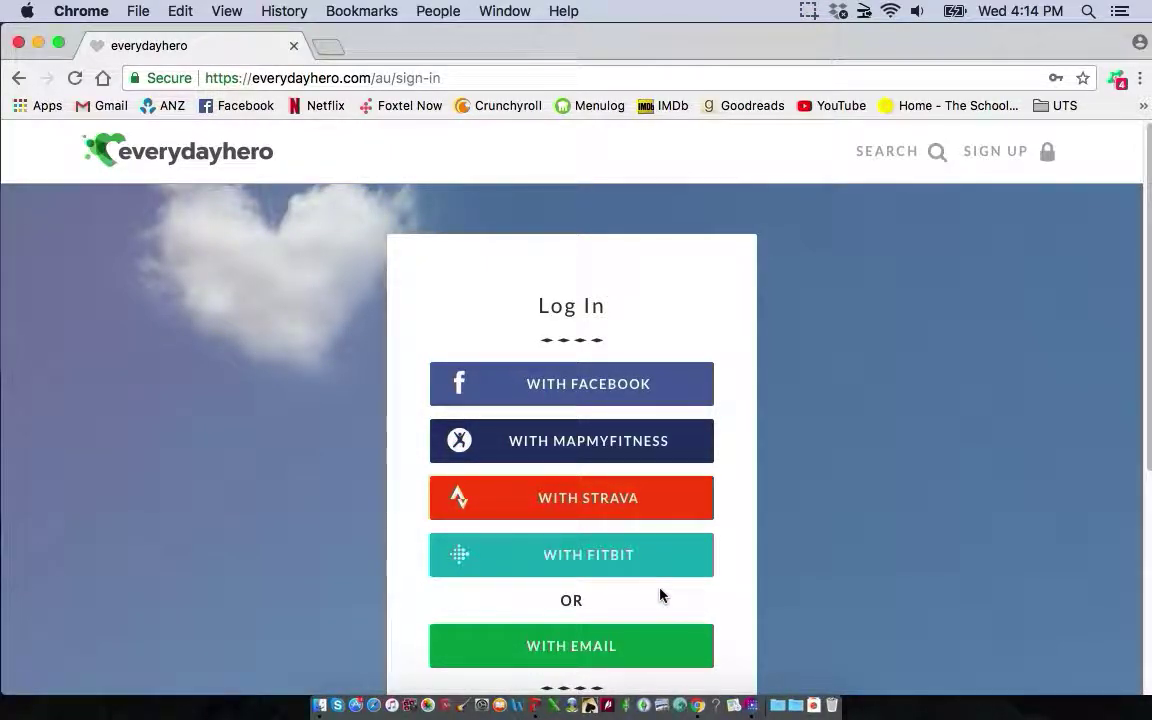
- Sign in with email, replacing the autofilled address with the account email and password
click(576, 656)
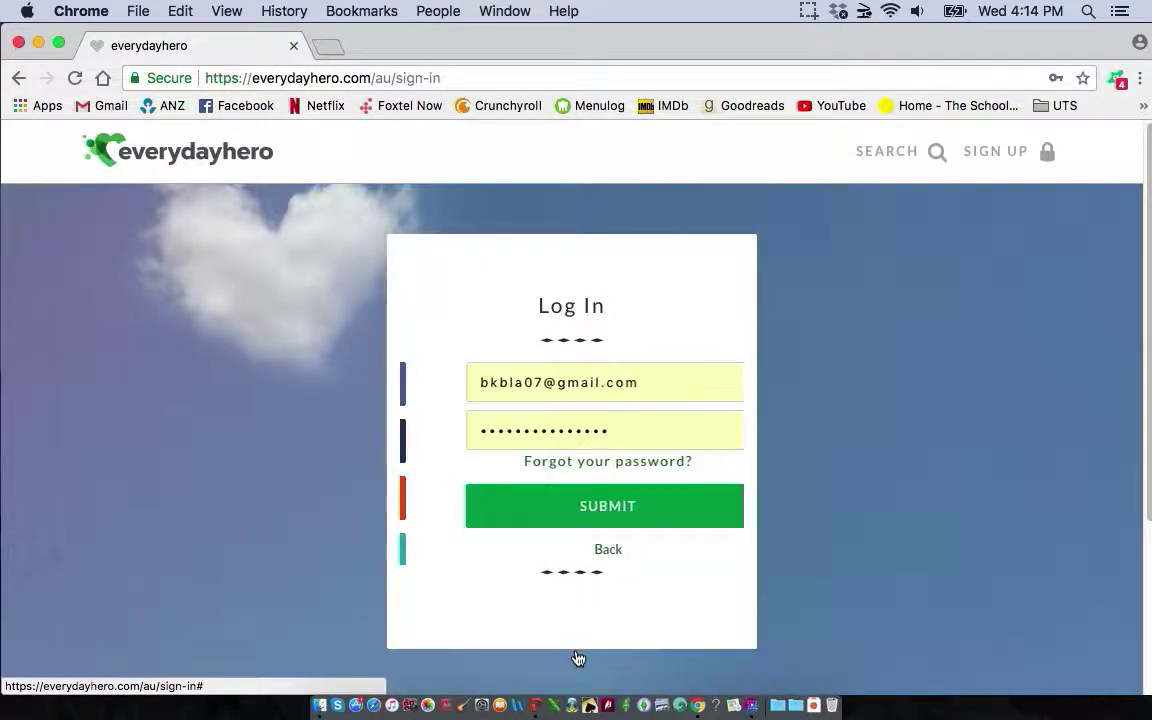
click(633, 385)
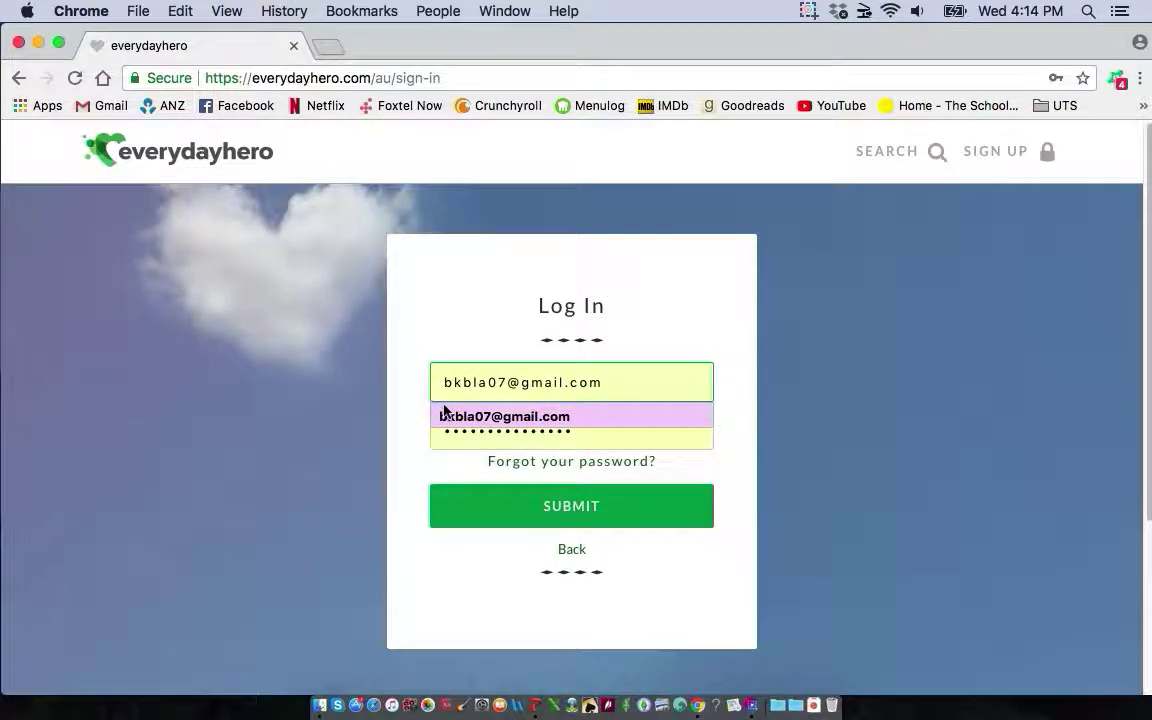
key(BackSpace)
key(BackSpace)
key(BackSpace)
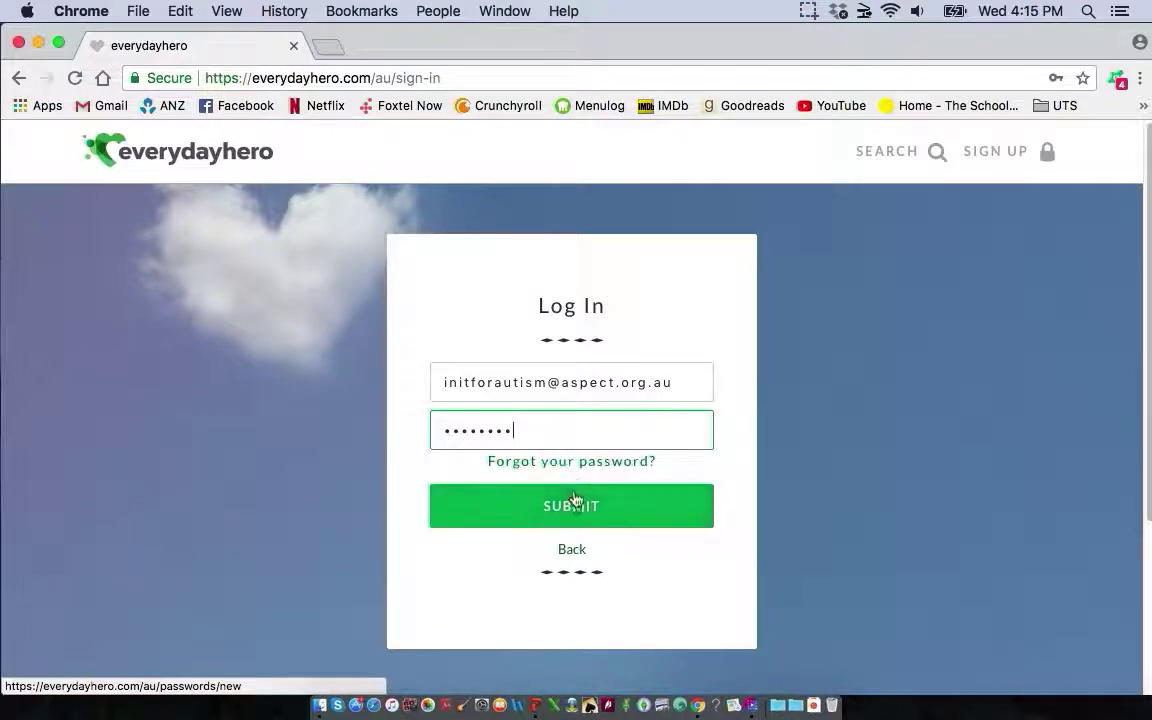
click(575, 516)
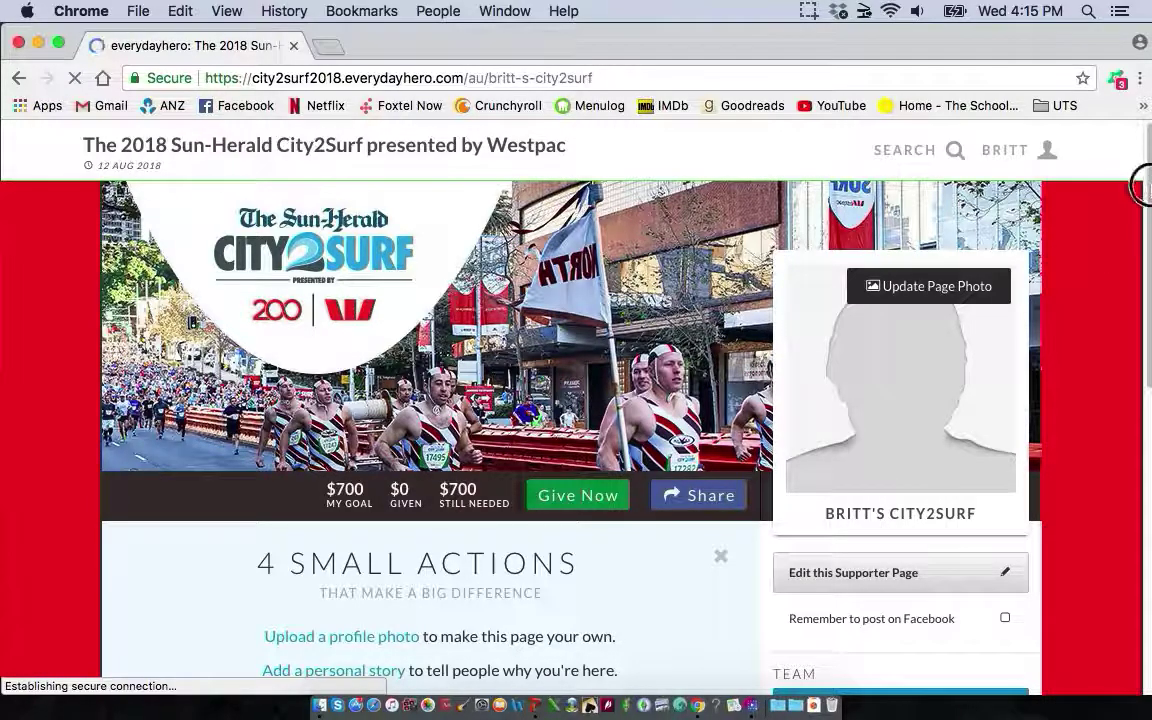
scroll(1140, 180, down, 2)
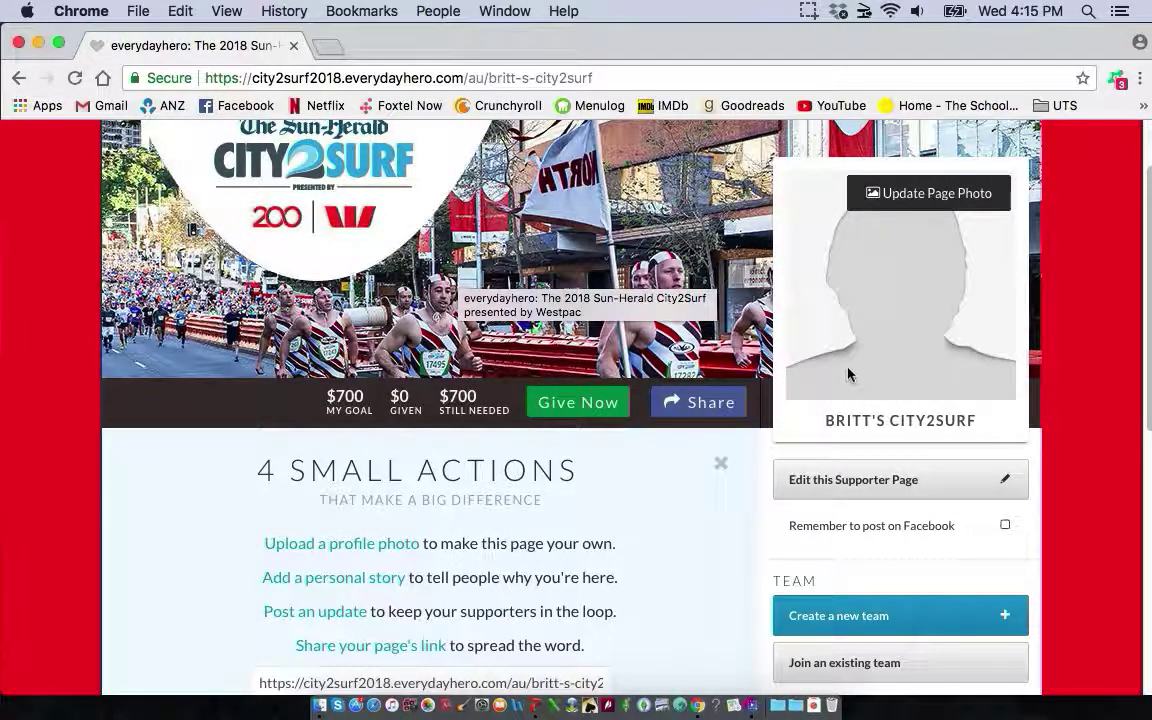
drag(1150, 275, 1140, 490)
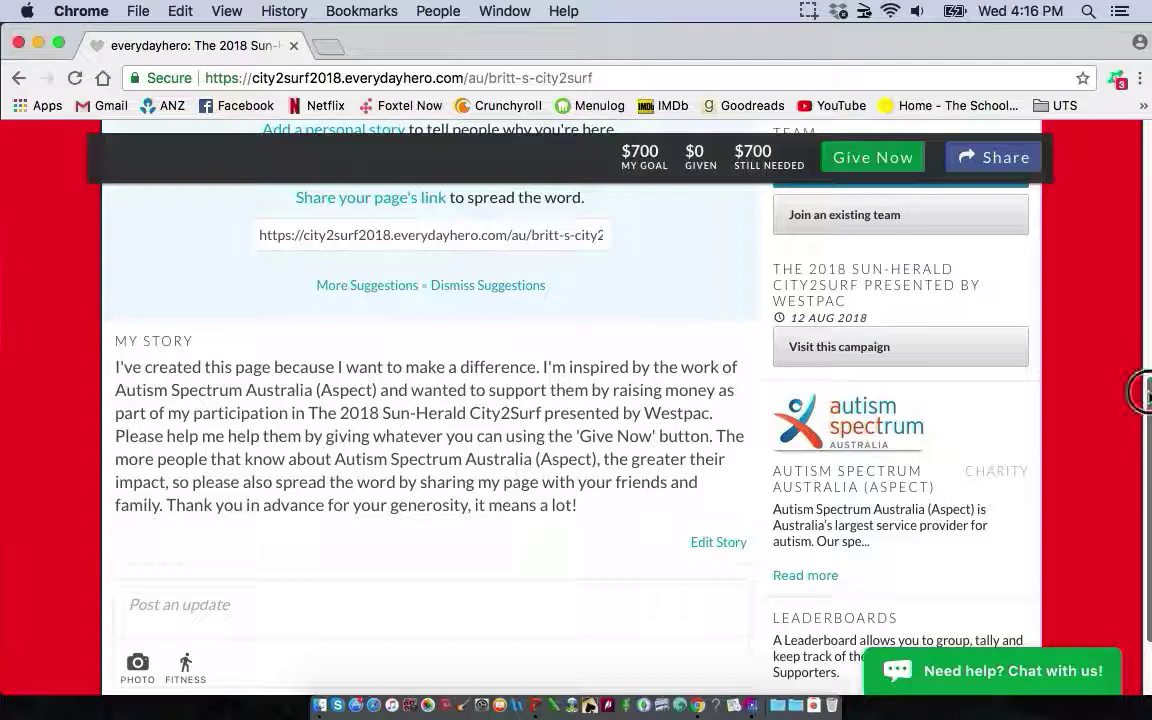
drag(1139, 391, 1139, 339)
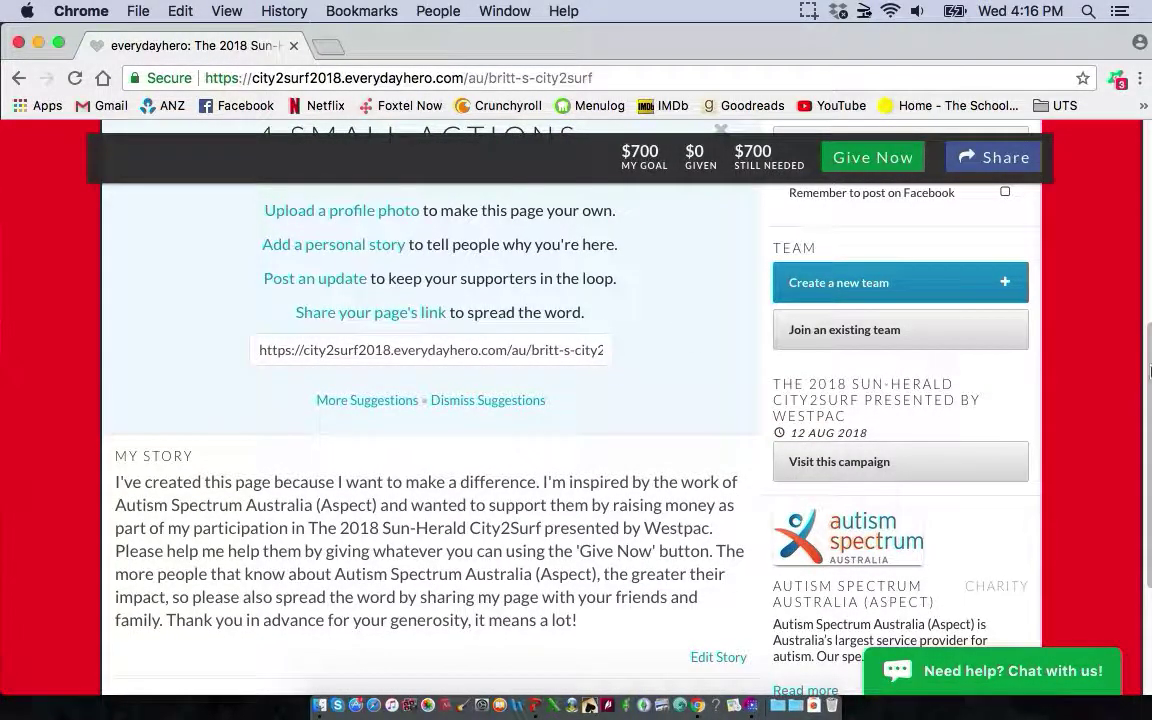
drag(1141, 360, 1141, 477)
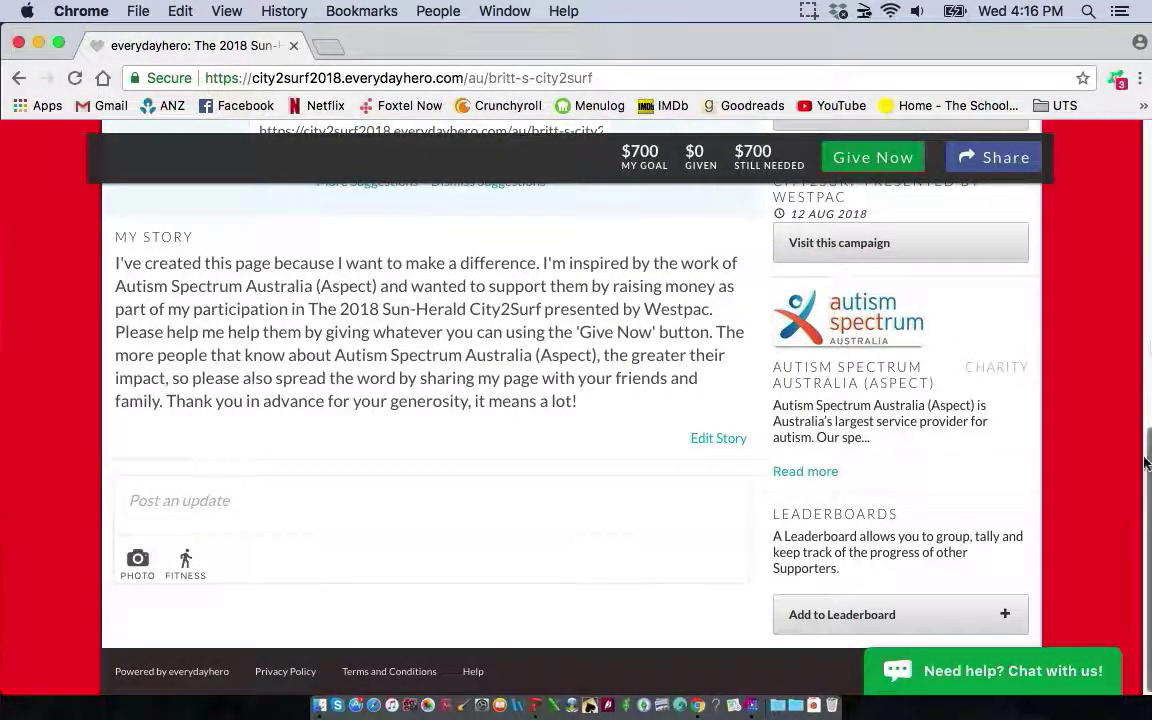
drag(1141, 477, 1127, 228)
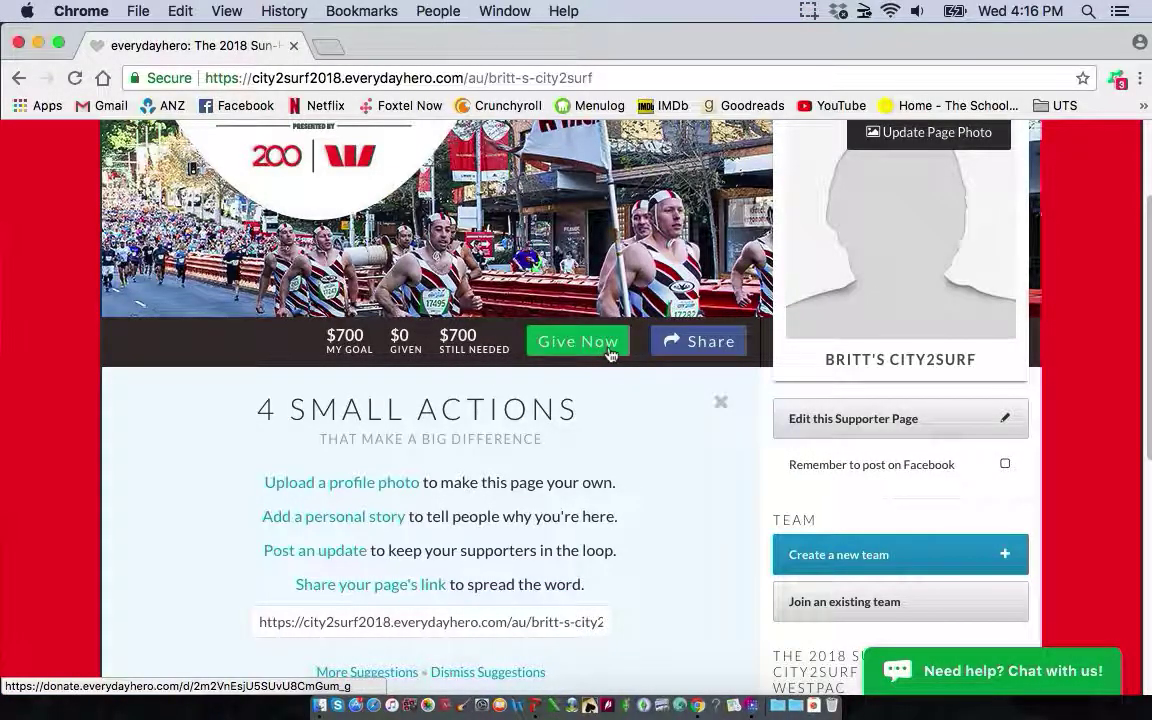
- Open the supporter page's edit form and scroll down to the Page Photo field
click(897, 428)
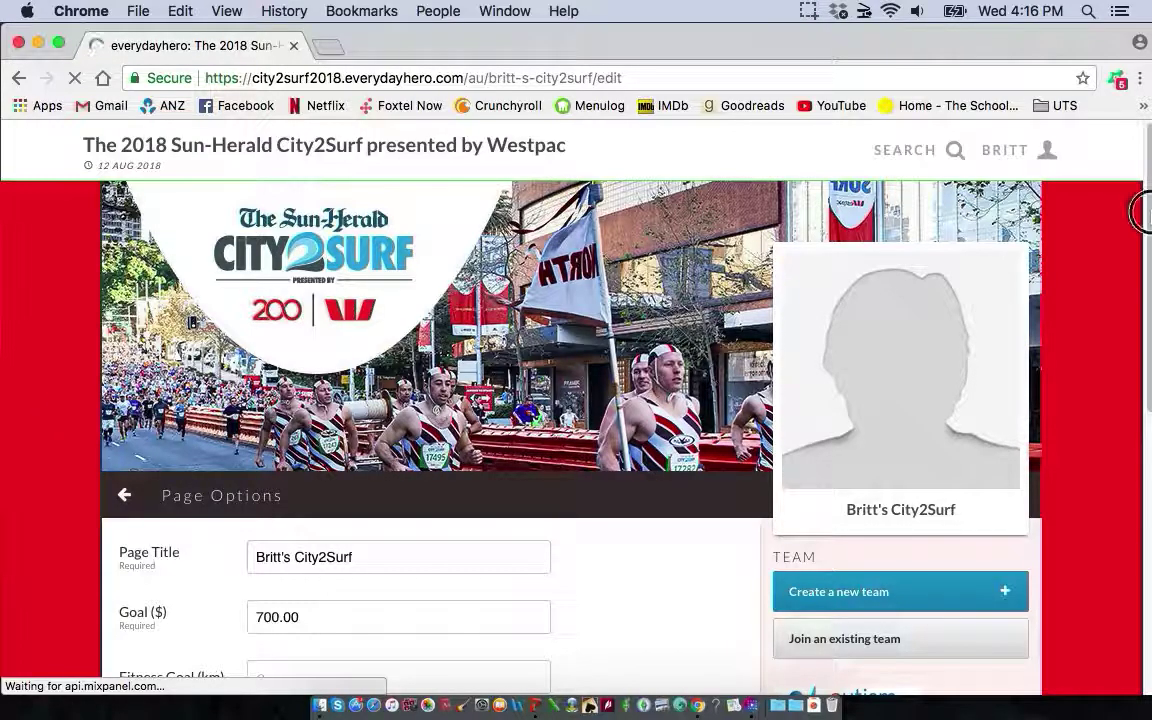
scroll(1140, 270, down, 3)
drag(1149, 275, 1140, 321)
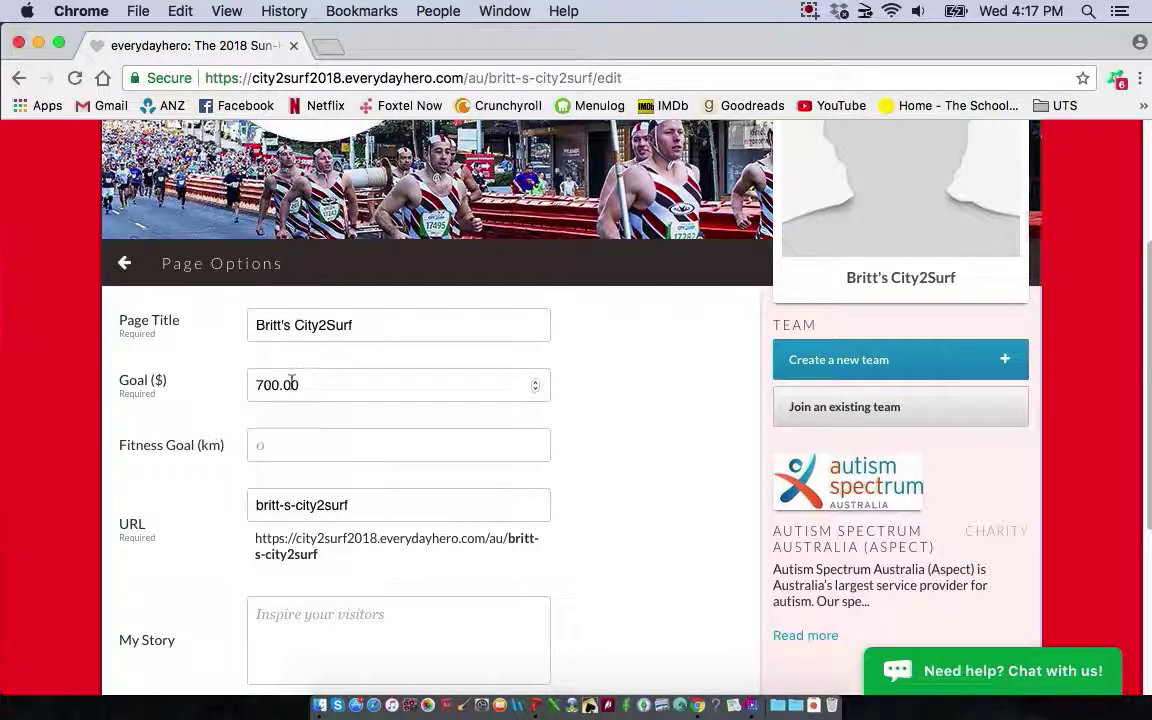
scroll(689, 417, down, 2)
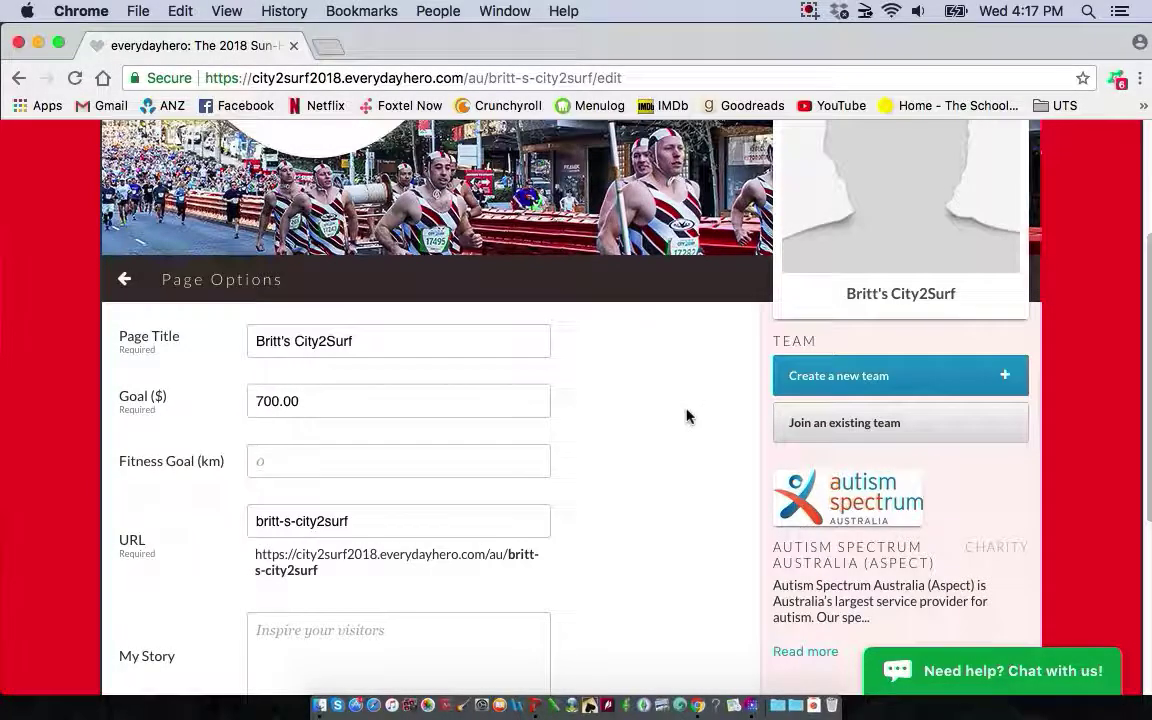
scroll(687, 414, down, 5)
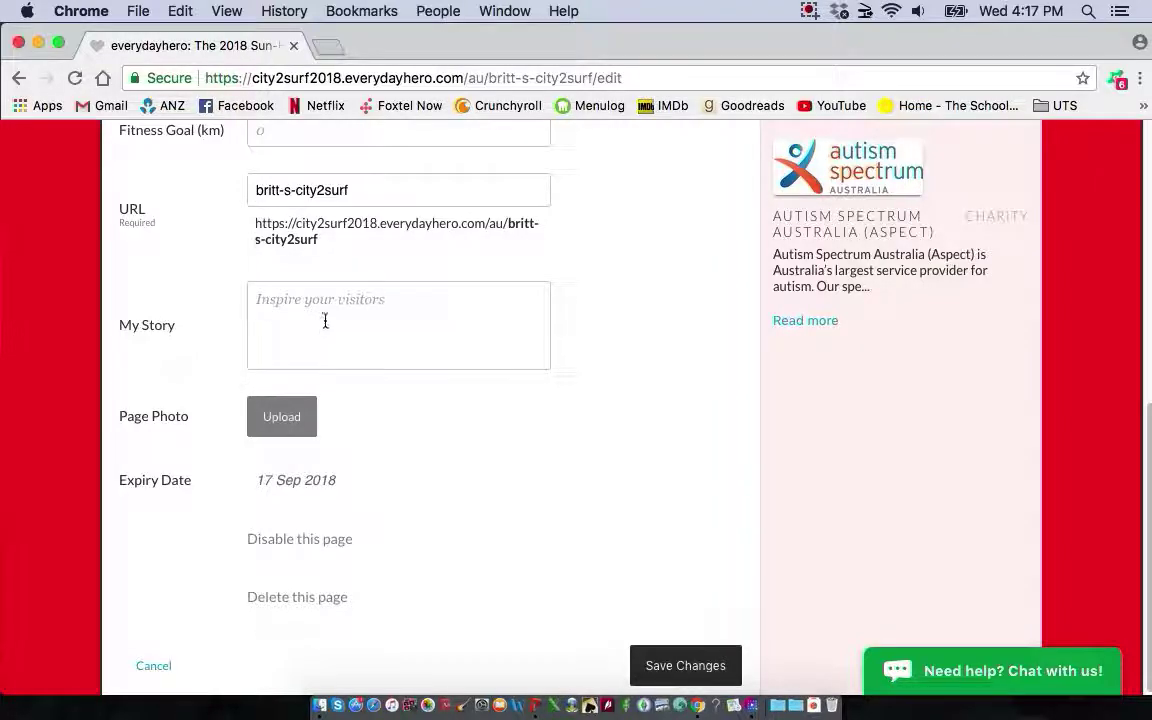
- Upload IN-IT-for-autism-logo-screen.png from the Desktop as the page photo
click(295, 426)
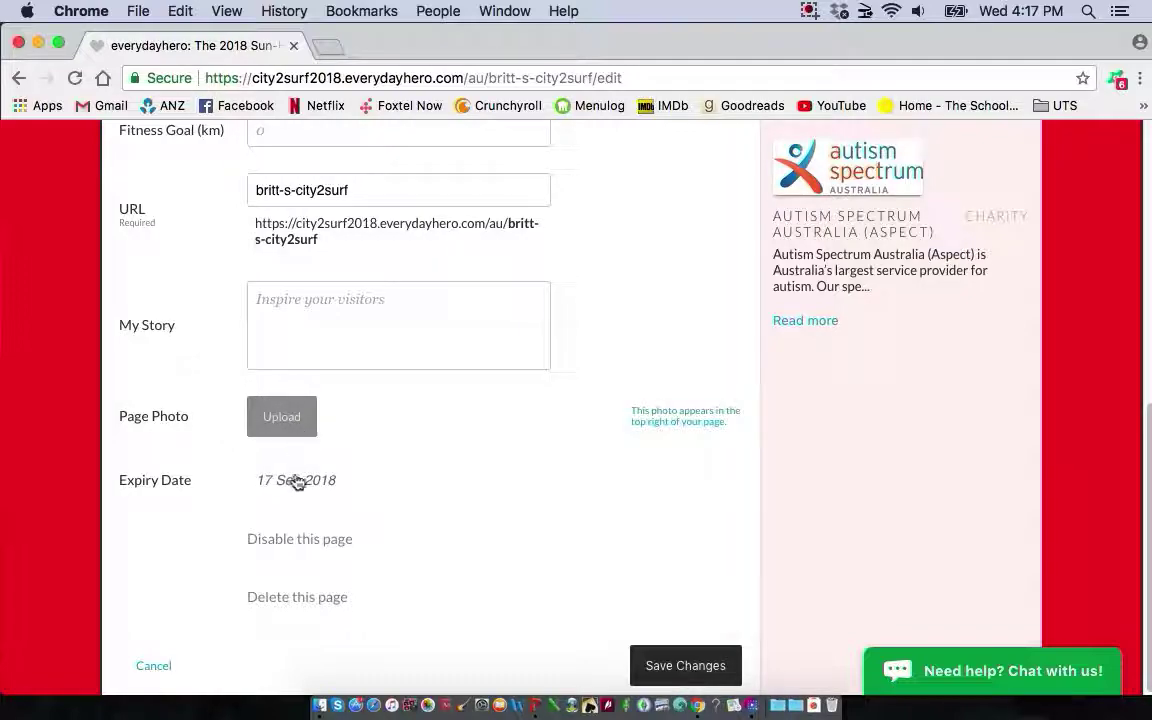
click(291, 417)
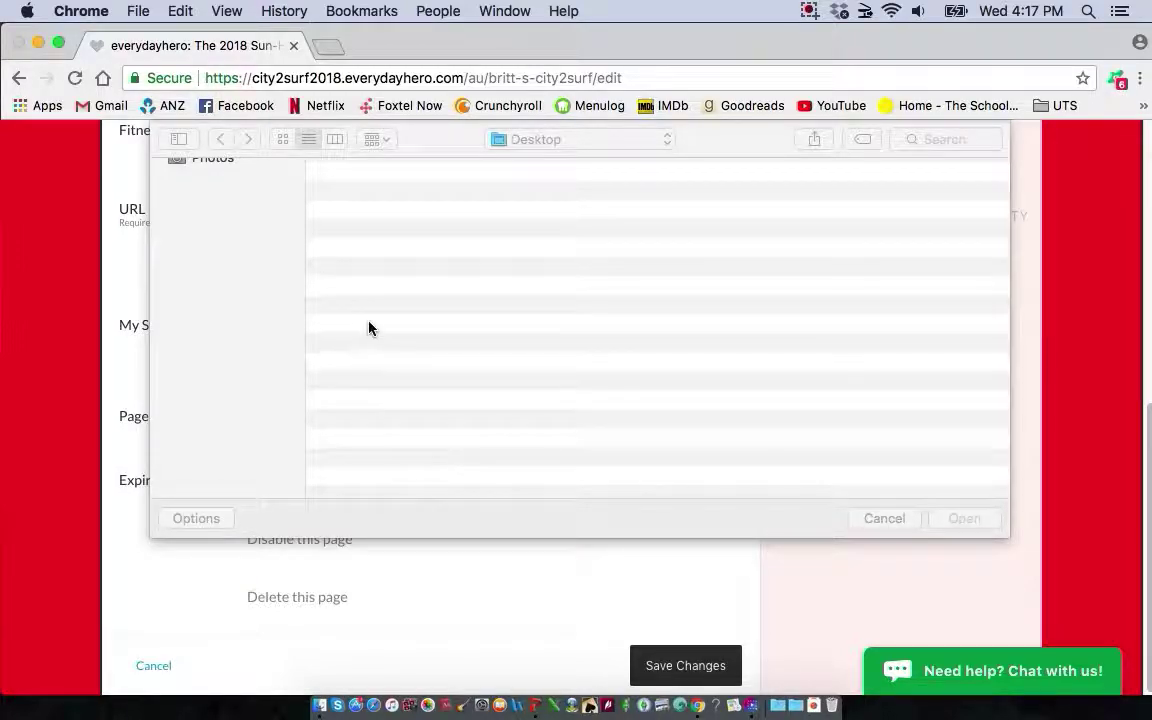
click(389, 212)
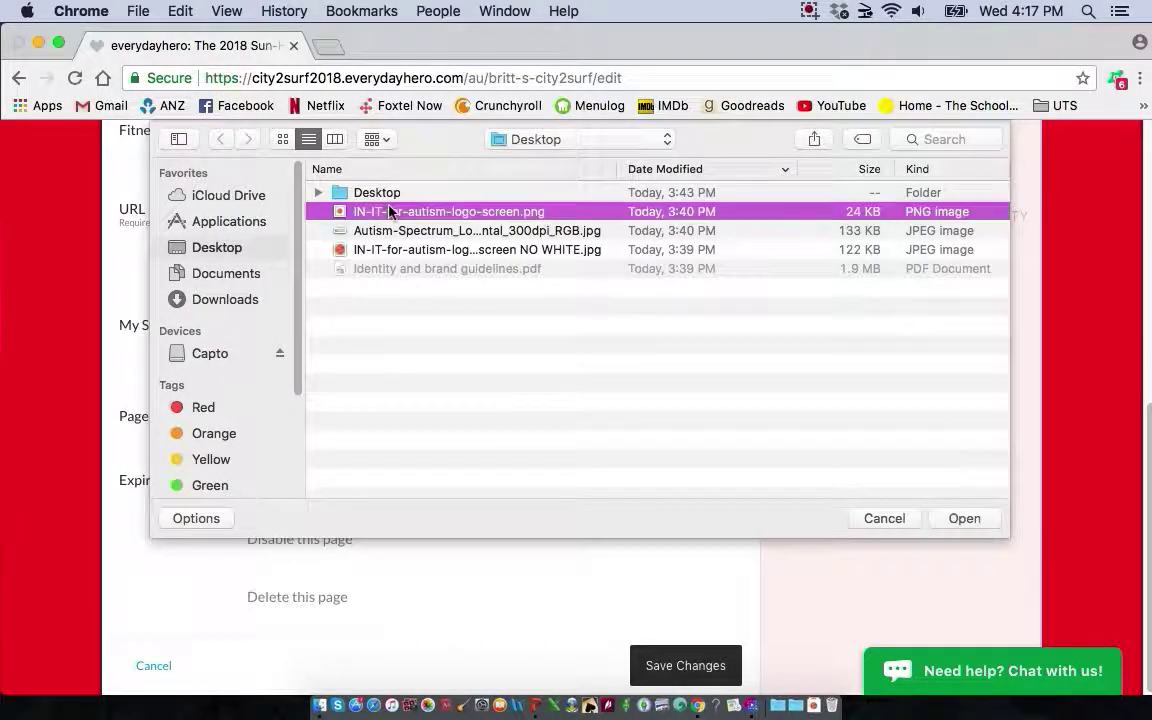
click(962, 521)
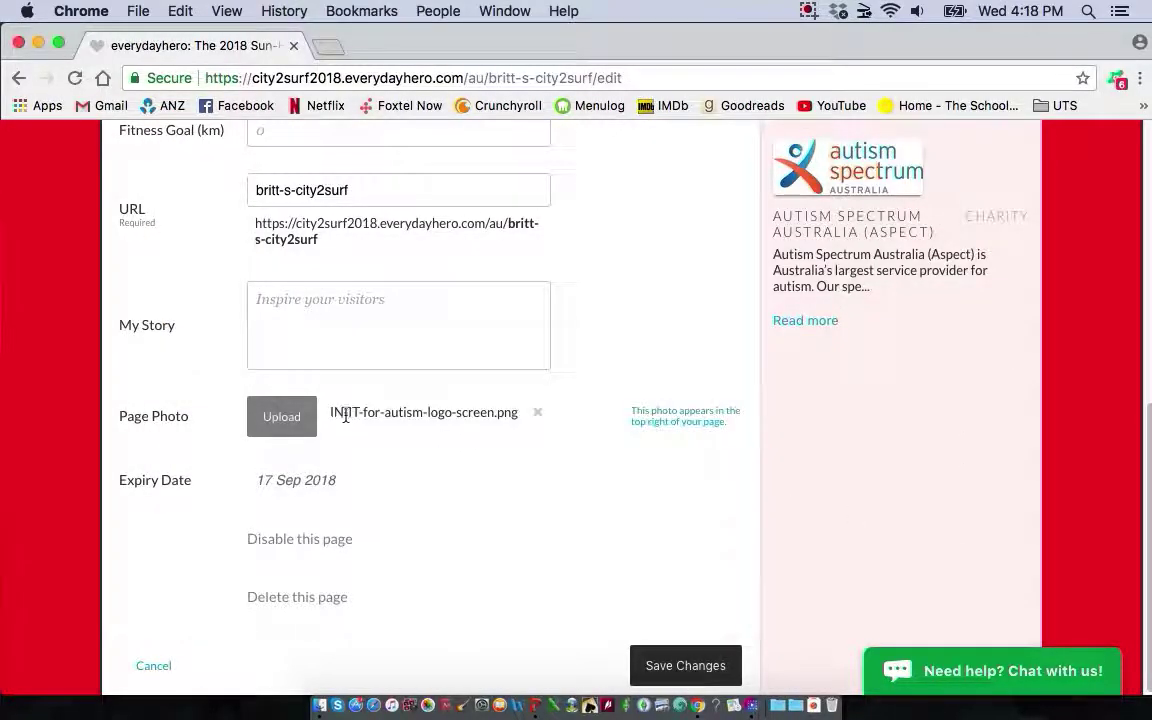
scroll(553, 455, up, 5)
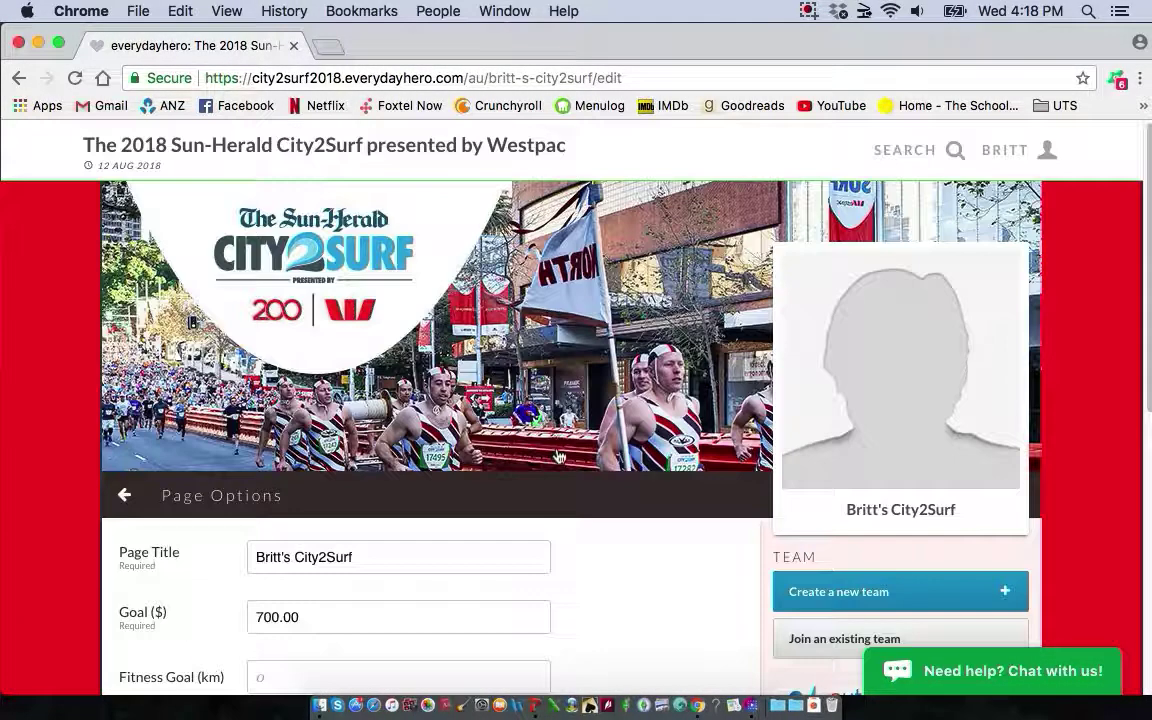
- Save the edits and review the updated page showing the IN IT for AUTISM logo
scroll(559, 456, down, 6)
click(688, 668)
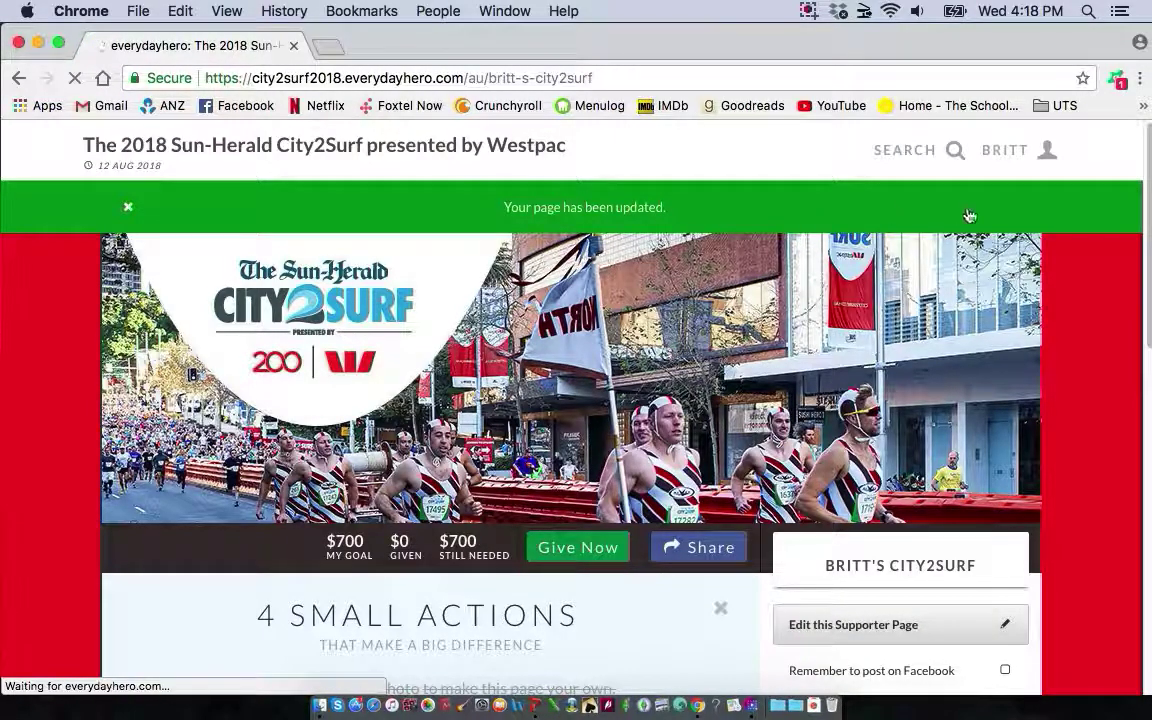
scroll(1105, 330, down, 1)
scroll(1105, 330, down, 5)
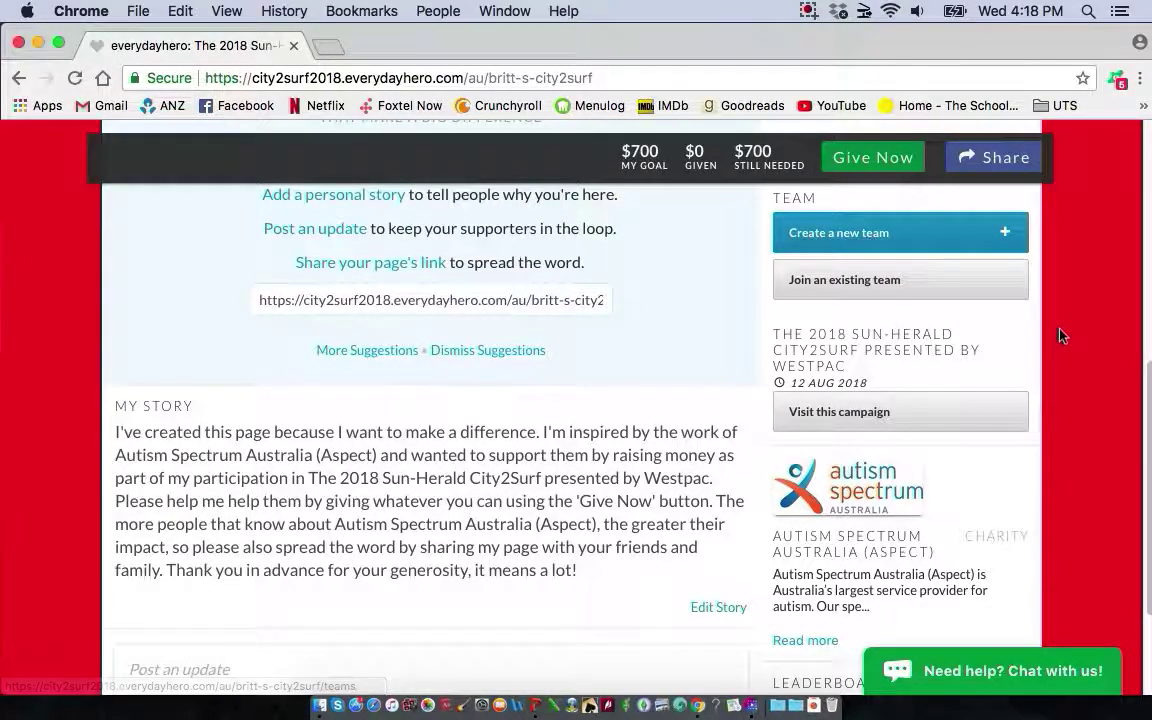
scroll(1059, 336, up, 3)
scroll(1058, 335, up, 5)
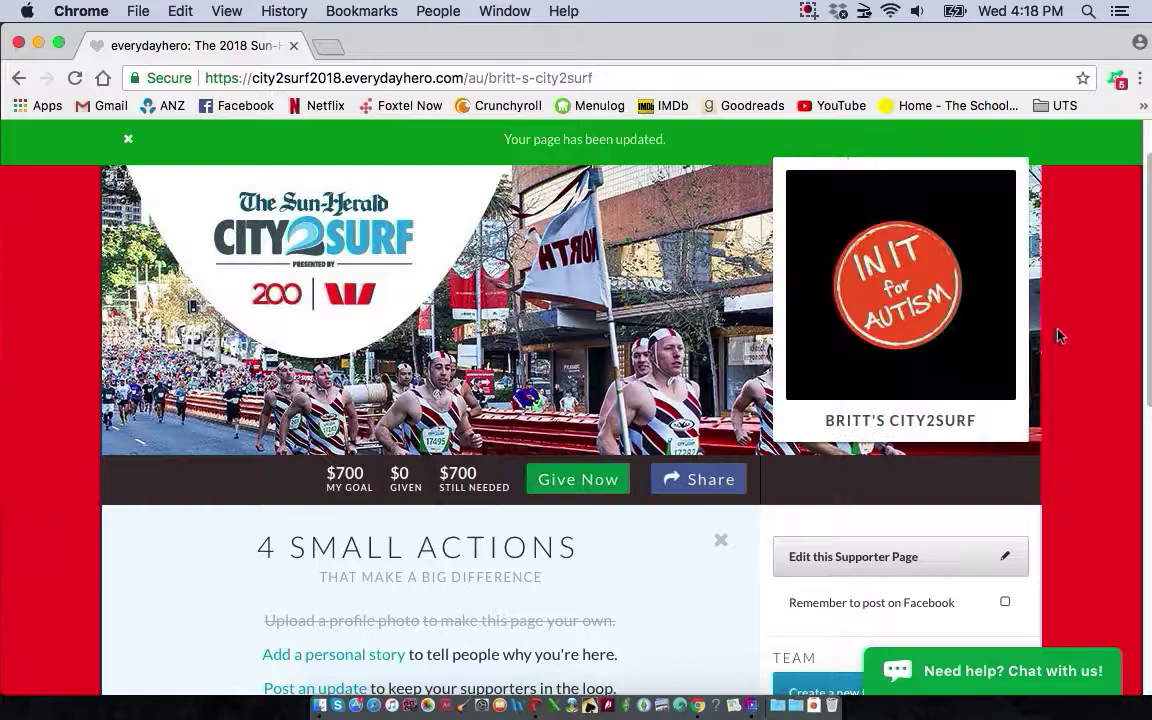
scroll(1050, 360, down, 1)
scroll(1050, 360, down, 1)
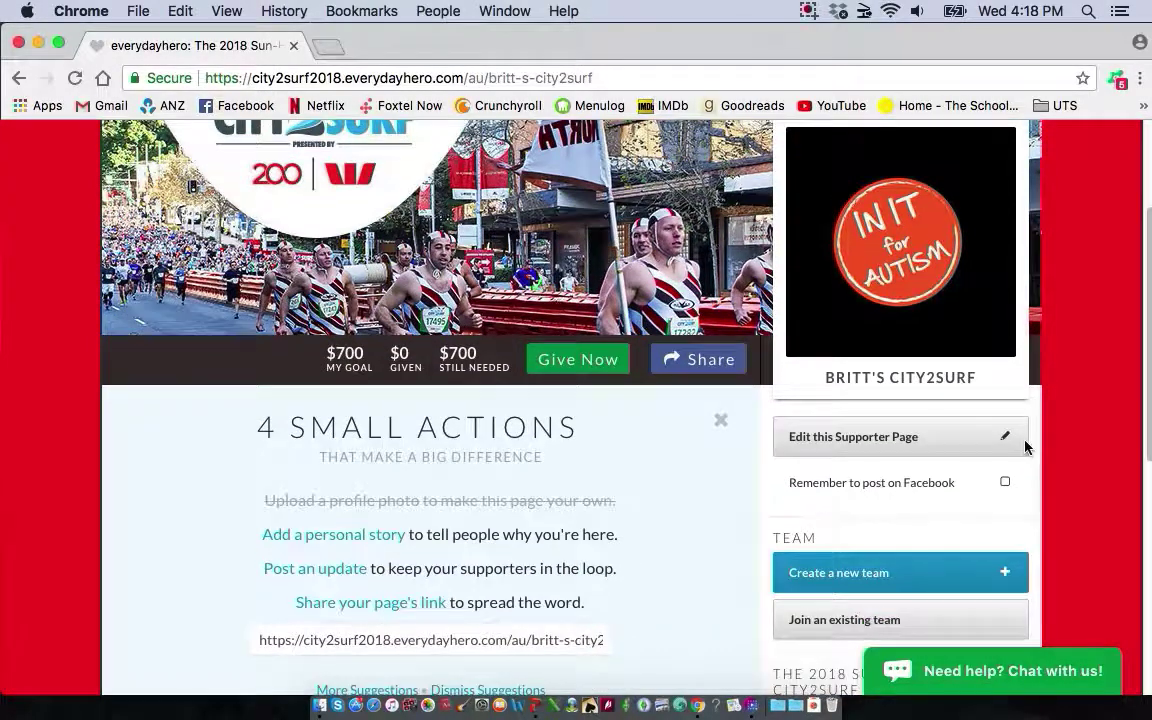
- Create a team with the suggested name, dismiss the thank-you banner, and open Invite Members
click(854, 577)
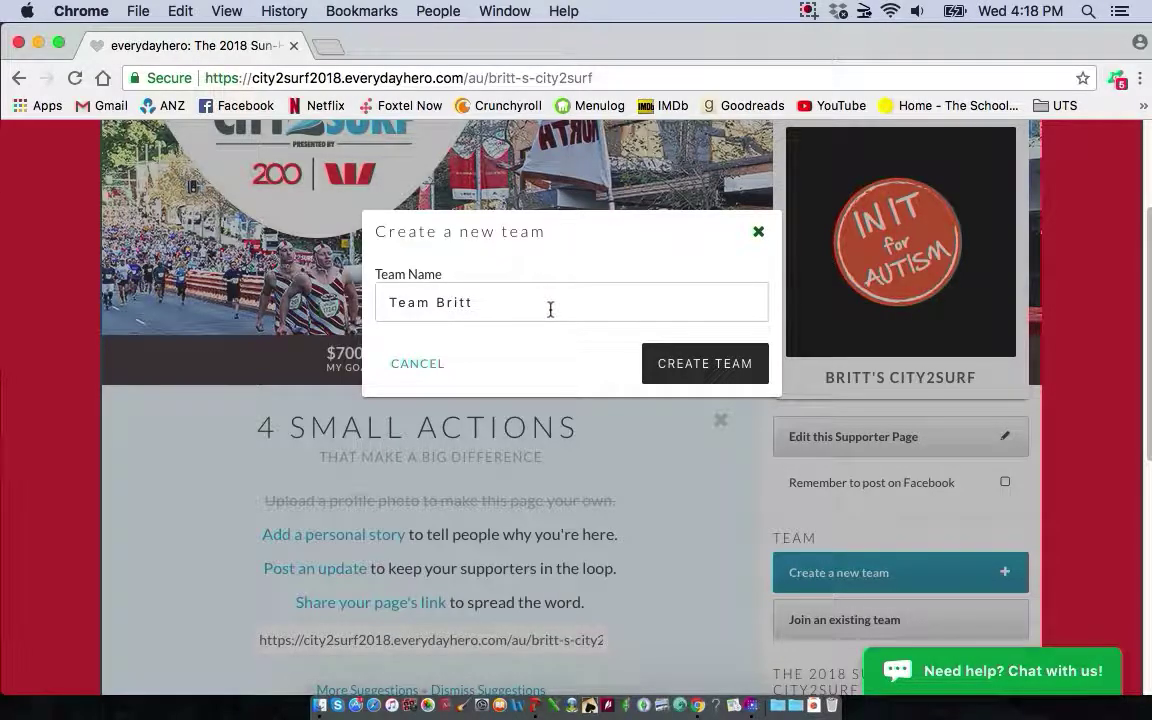
click(697, 375)
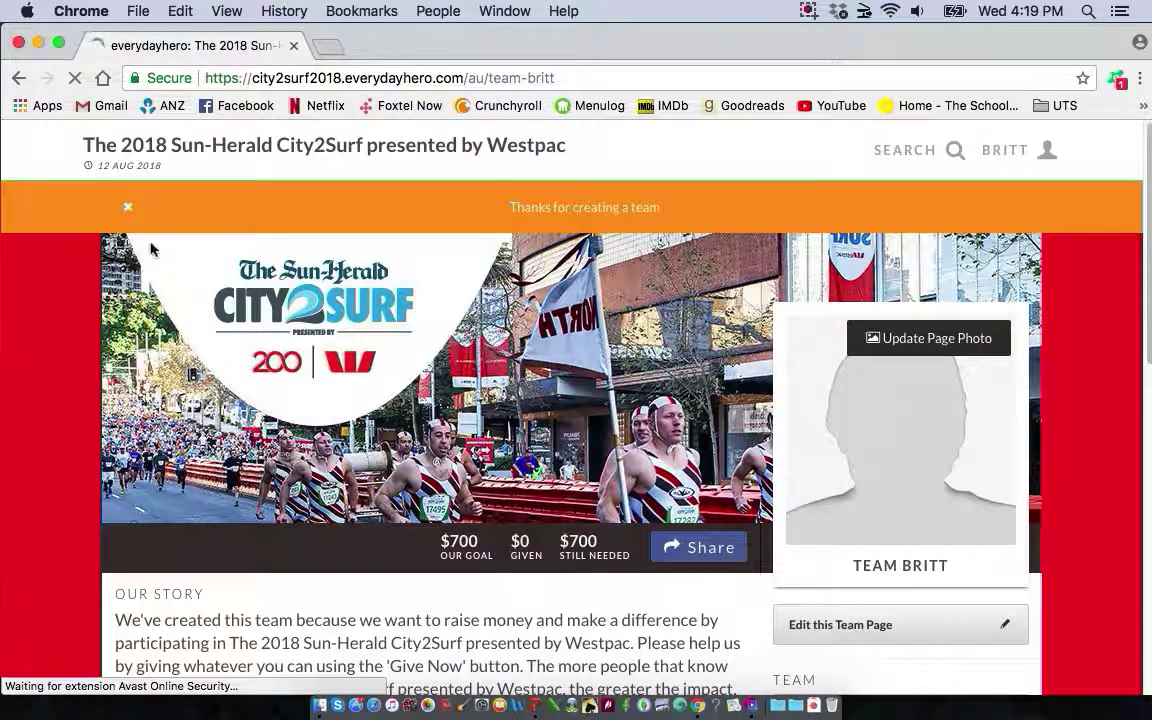
click(127, 206)
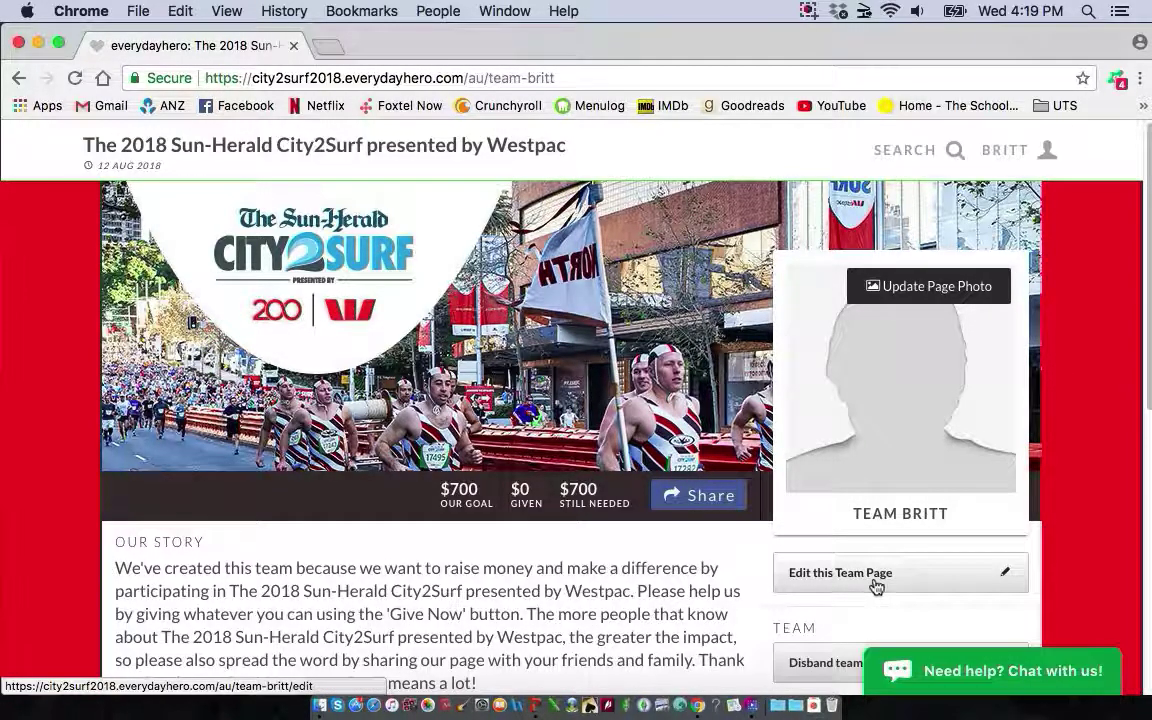
drag(1139, 298, 1137, 517)
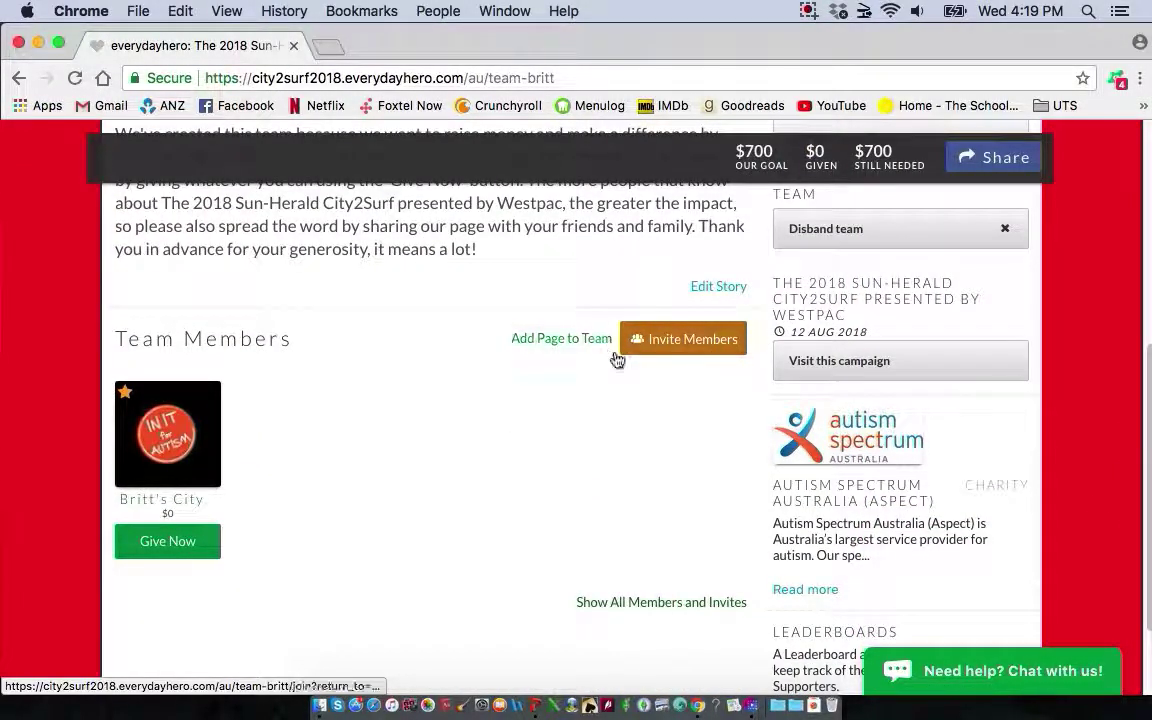
click(651, 347)
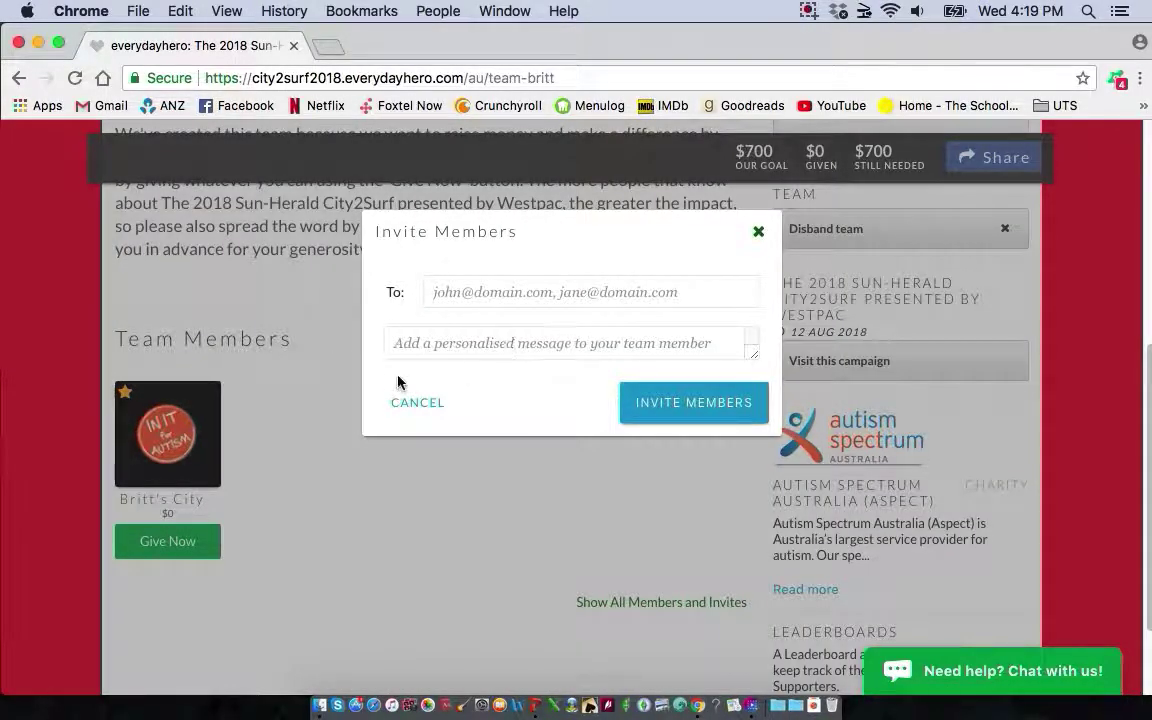
- Close the invite dialog, detour through Add Page to Team, then choose Disband team
click(757, 231)
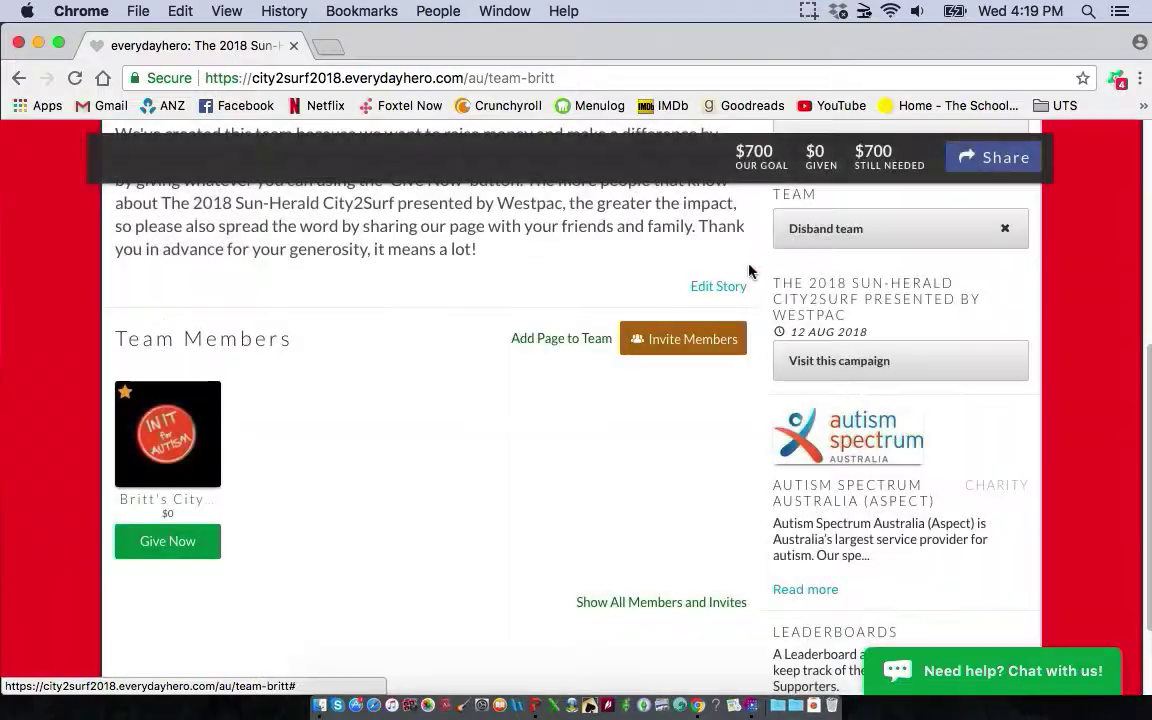
click(569, 343)
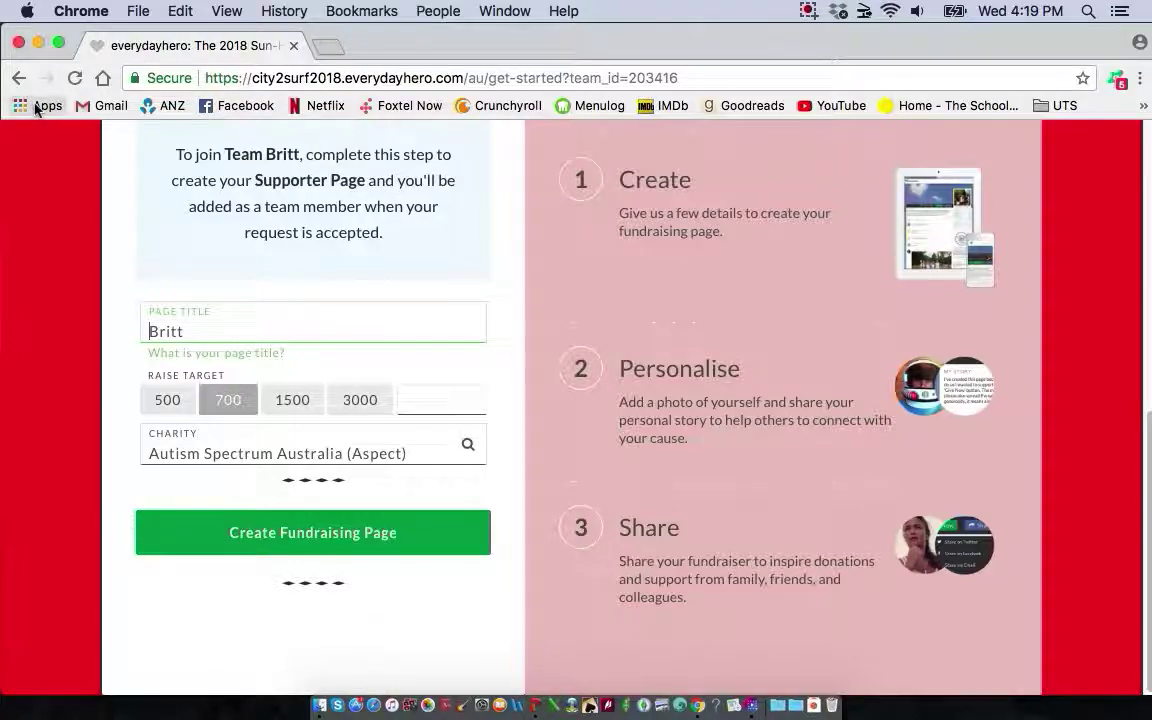
click(19, 79)
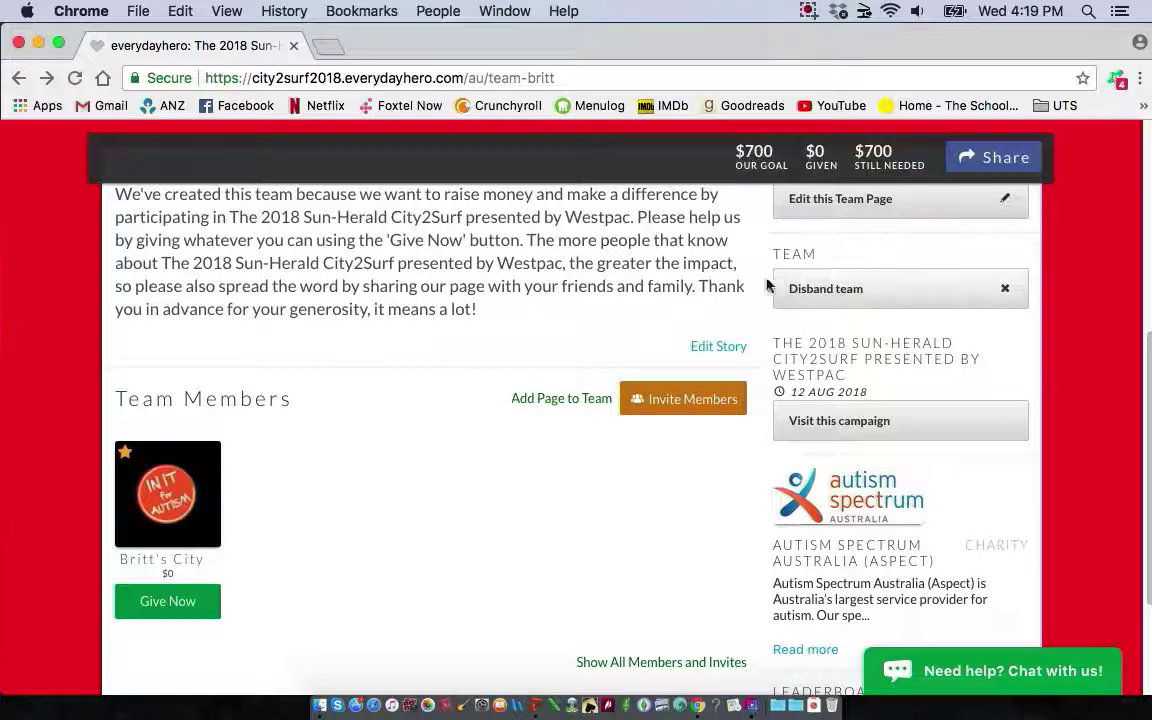
click(900, 290)
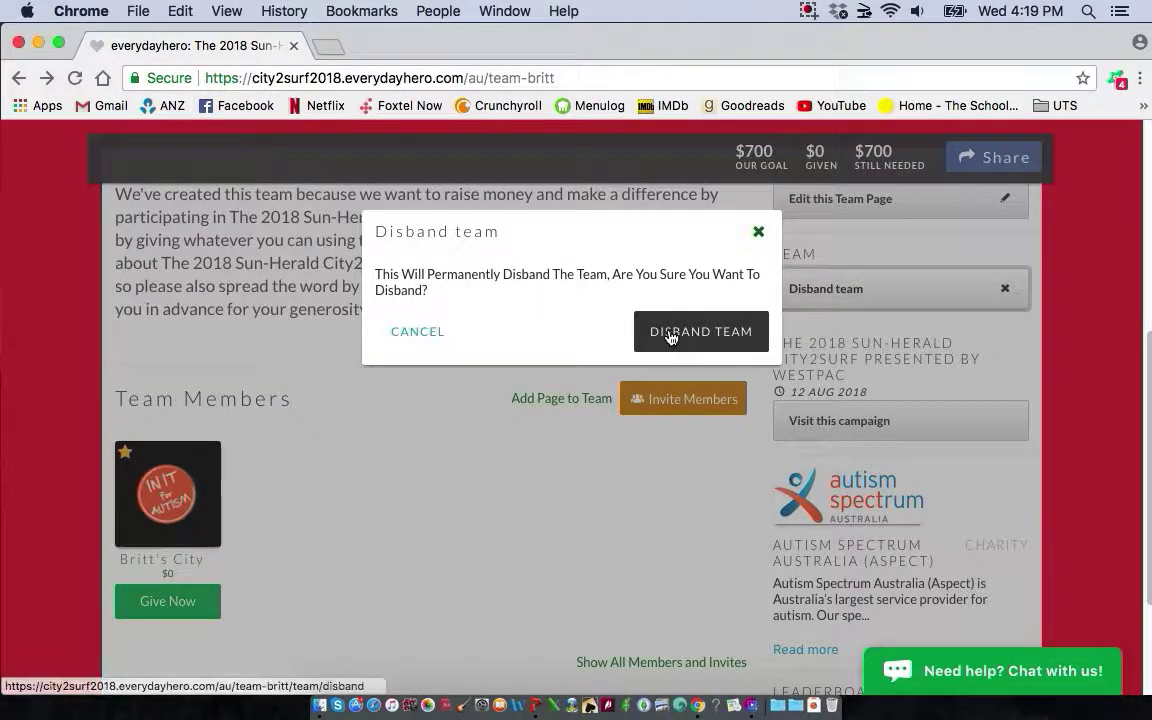
- Confirm DISBAND TEAM, returning to the City2Surf supporter page with no team
click(670, 337)
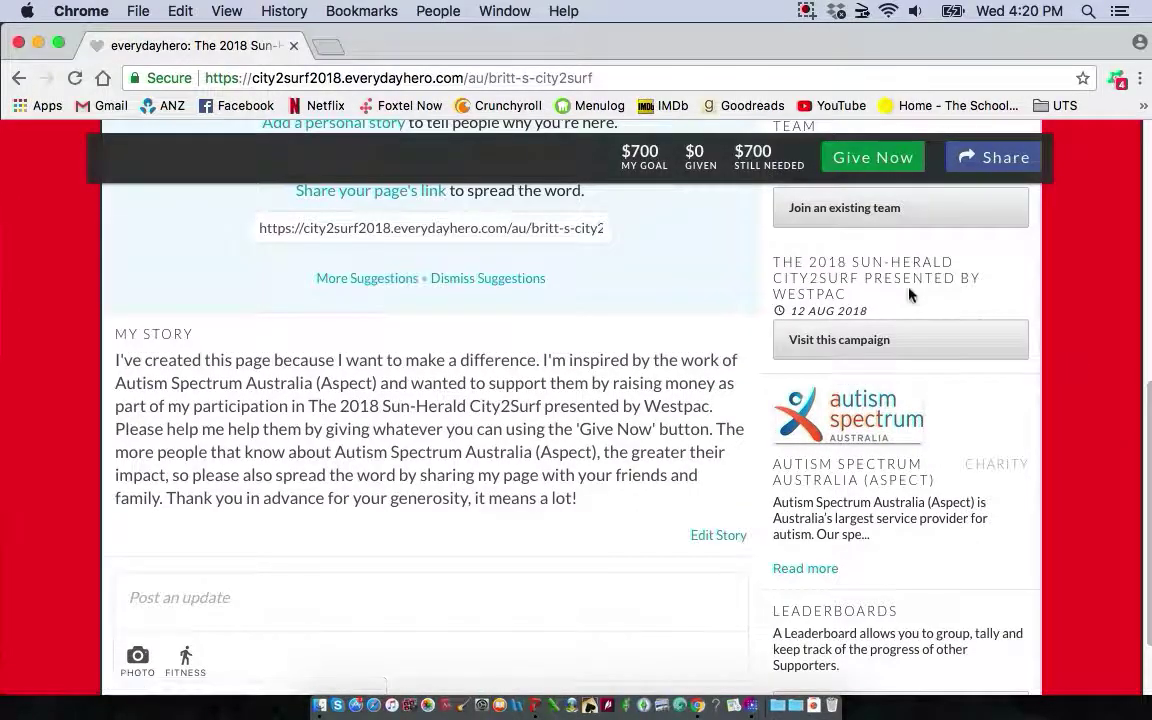
scroll(935, 308, up, 3)
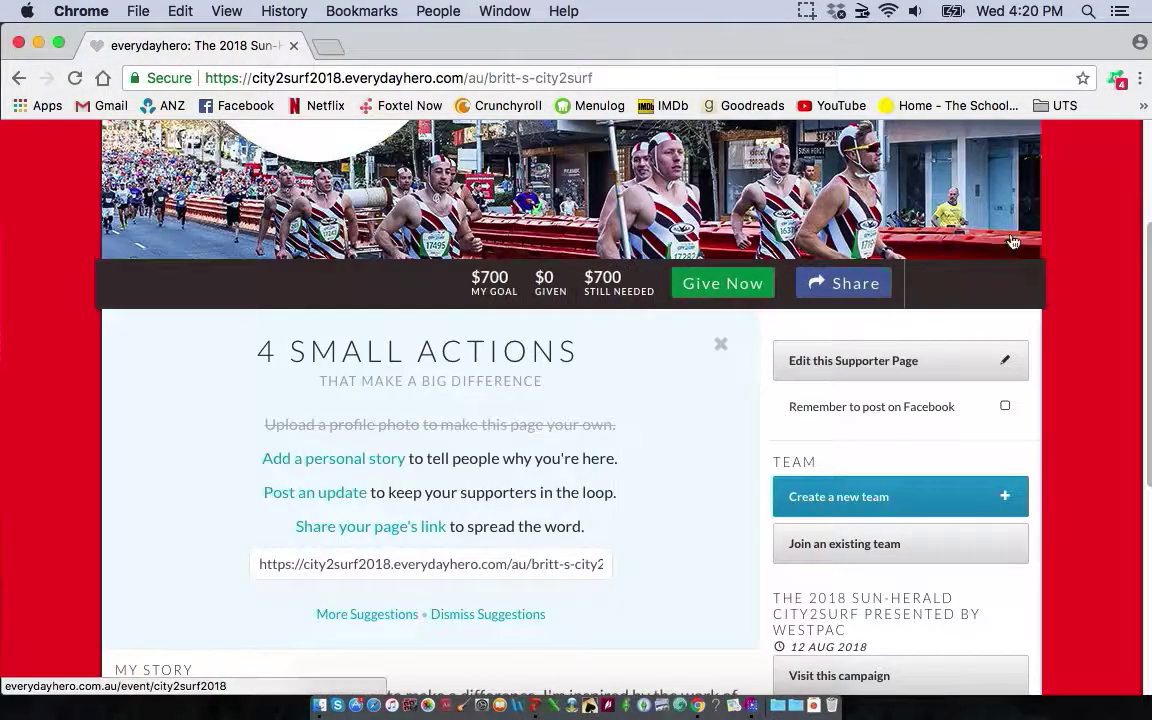
click(844, 555)
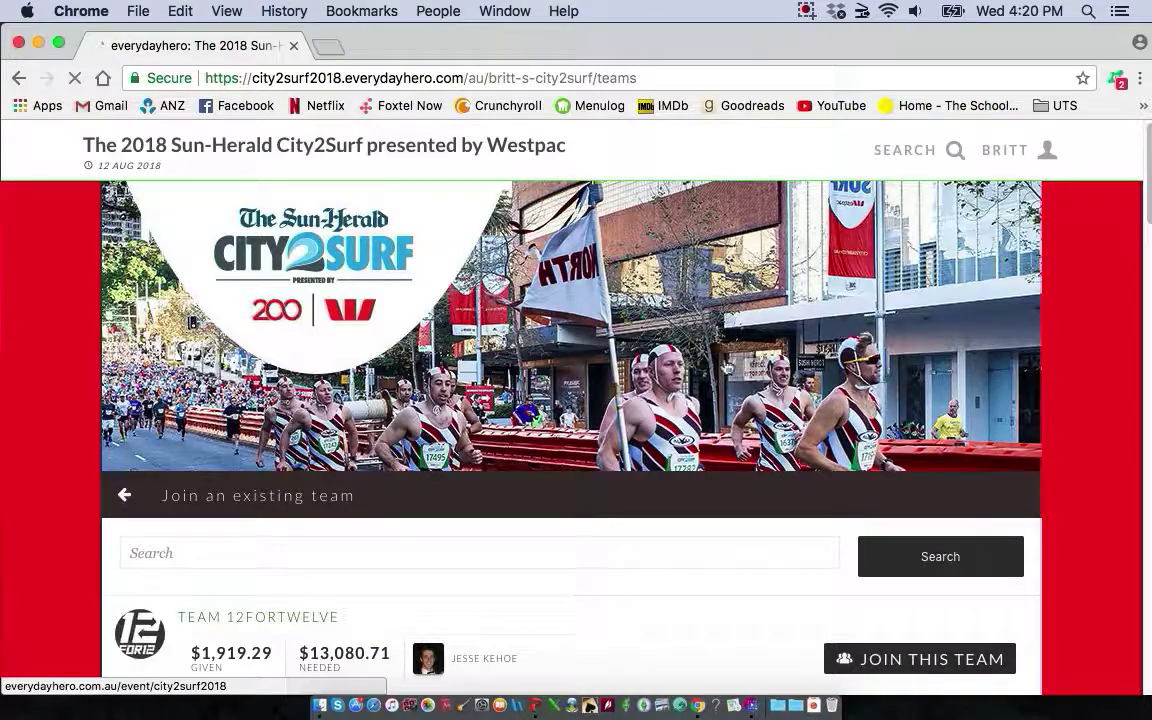
scroll(257, 480, down, 2)
click(222, 479)
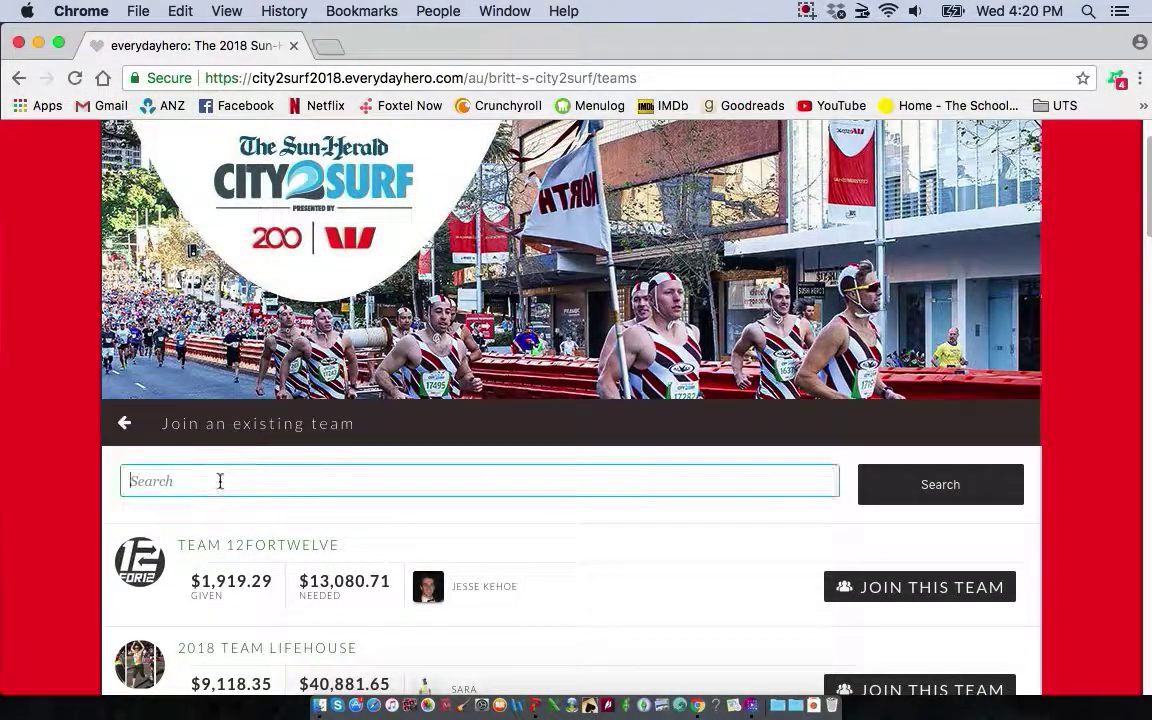
text(team brit)
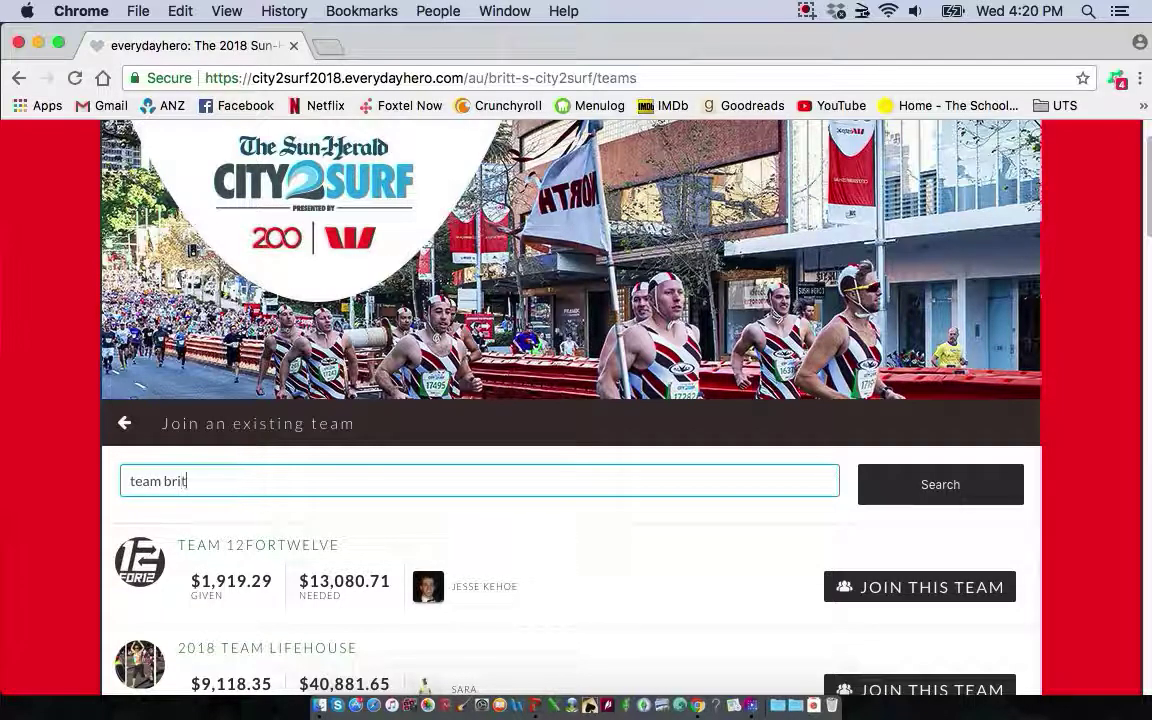
key(Return)
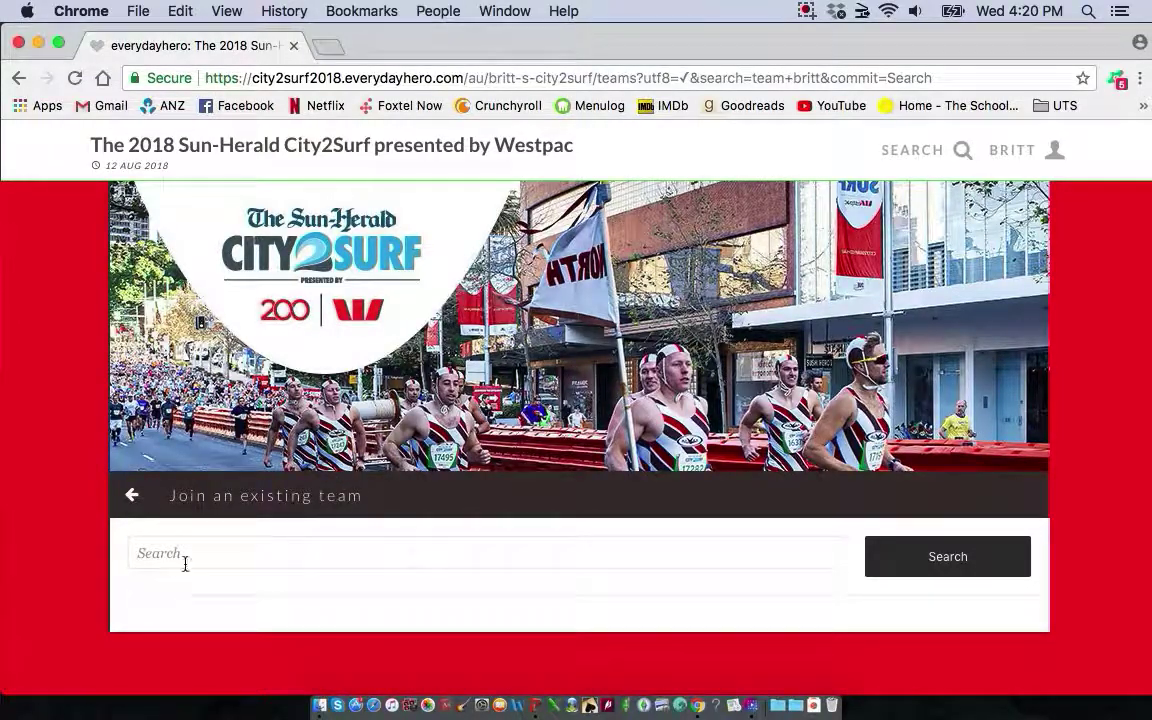
click(20, 79)
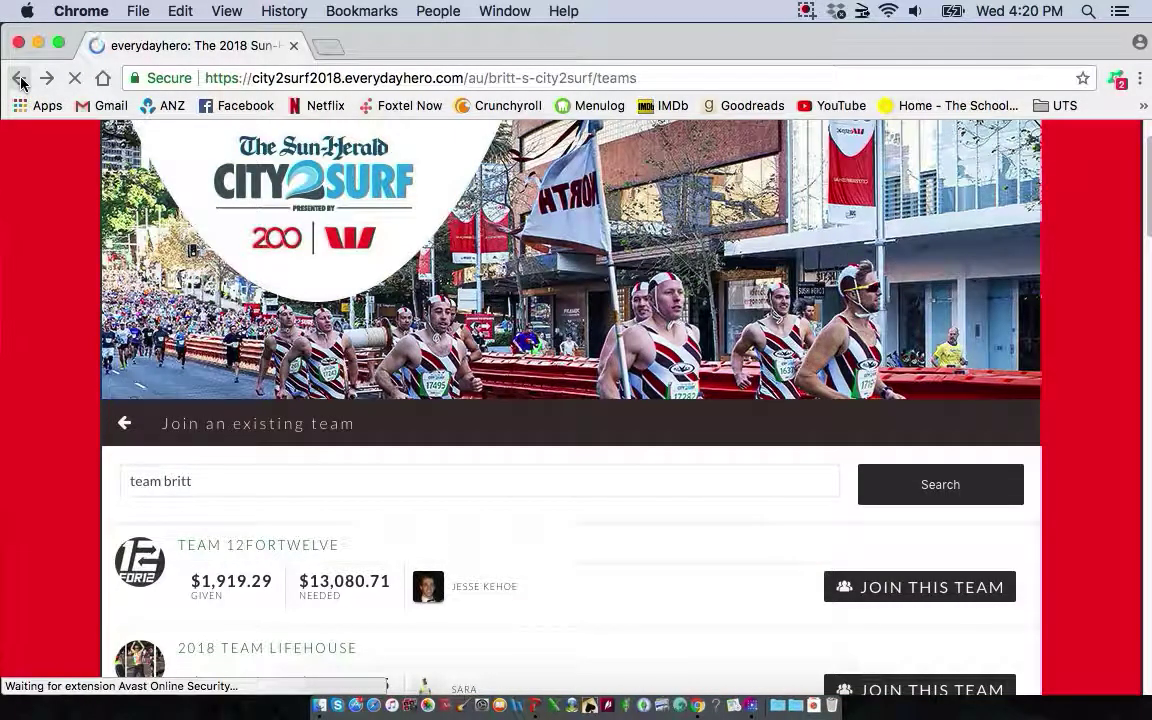
click(20, 79)
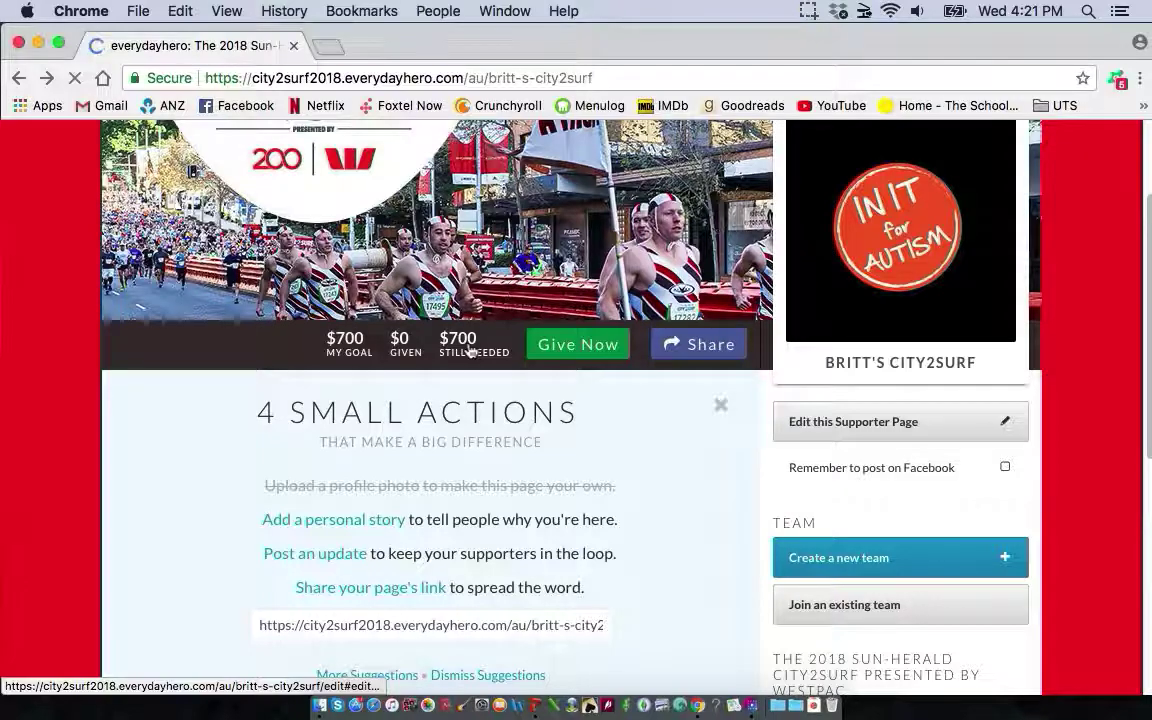
click(708, 358)
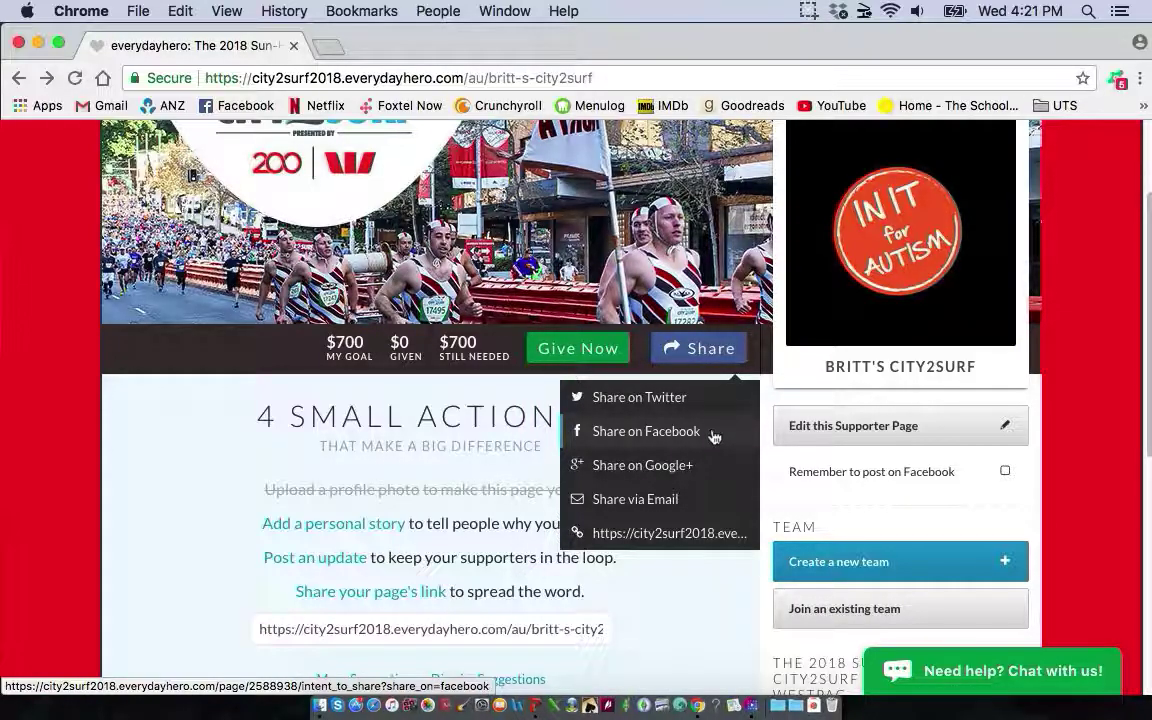
click(675, 500)
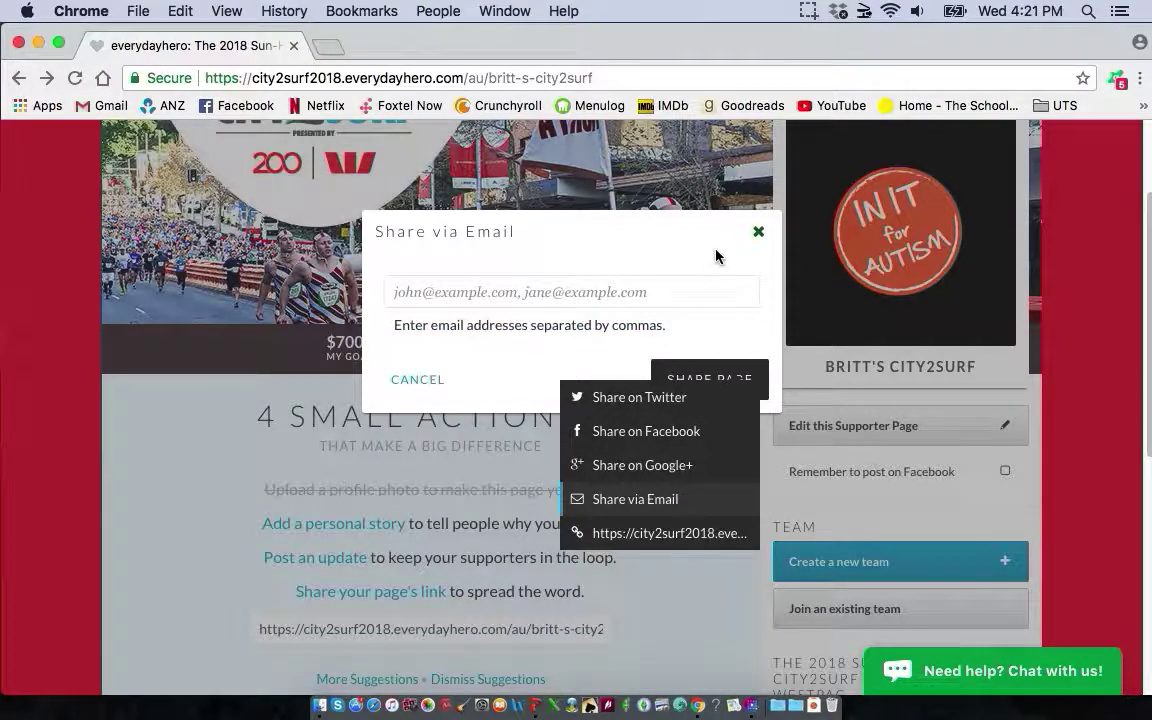
click(760, 234)
click(716, 346)
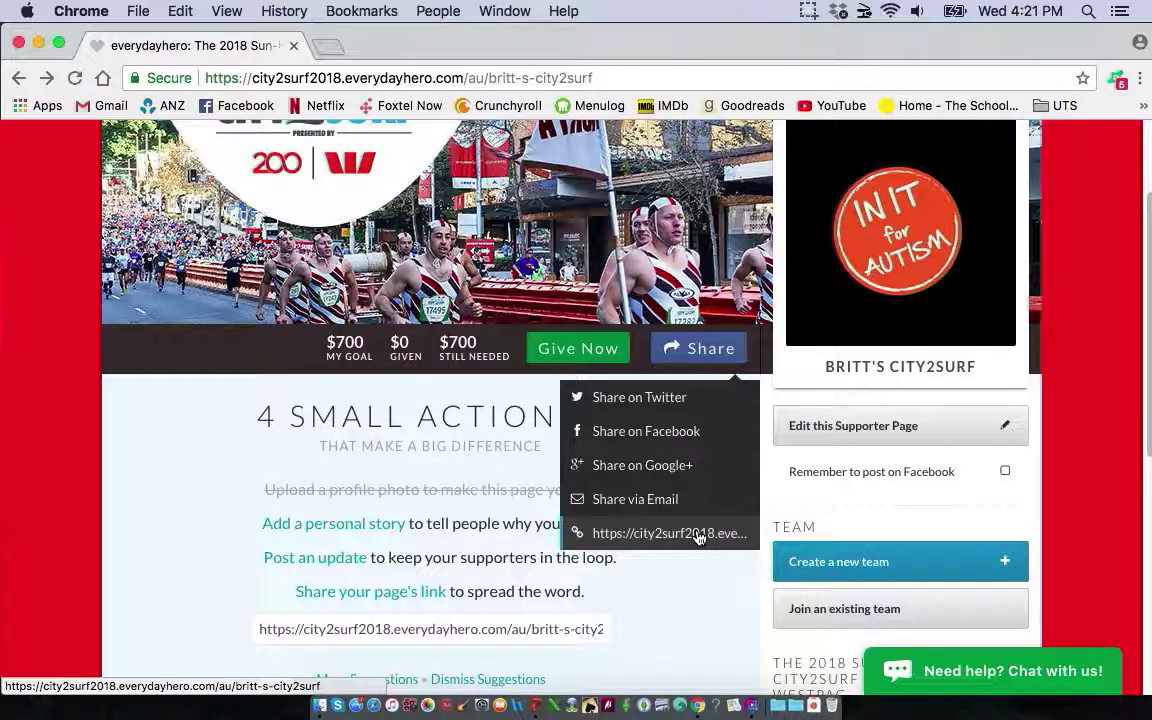
click(689, 434)
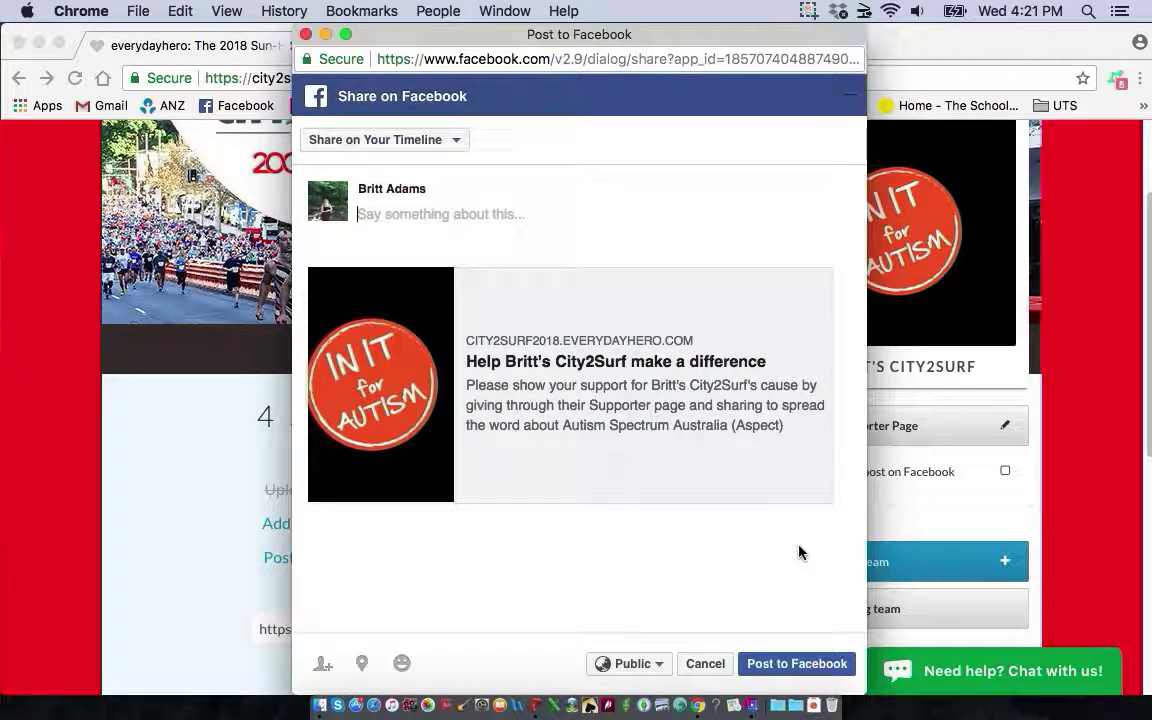
click(305, 34)
scroll(139, 463, up, 3)
scroll(139, 461, down, 5)
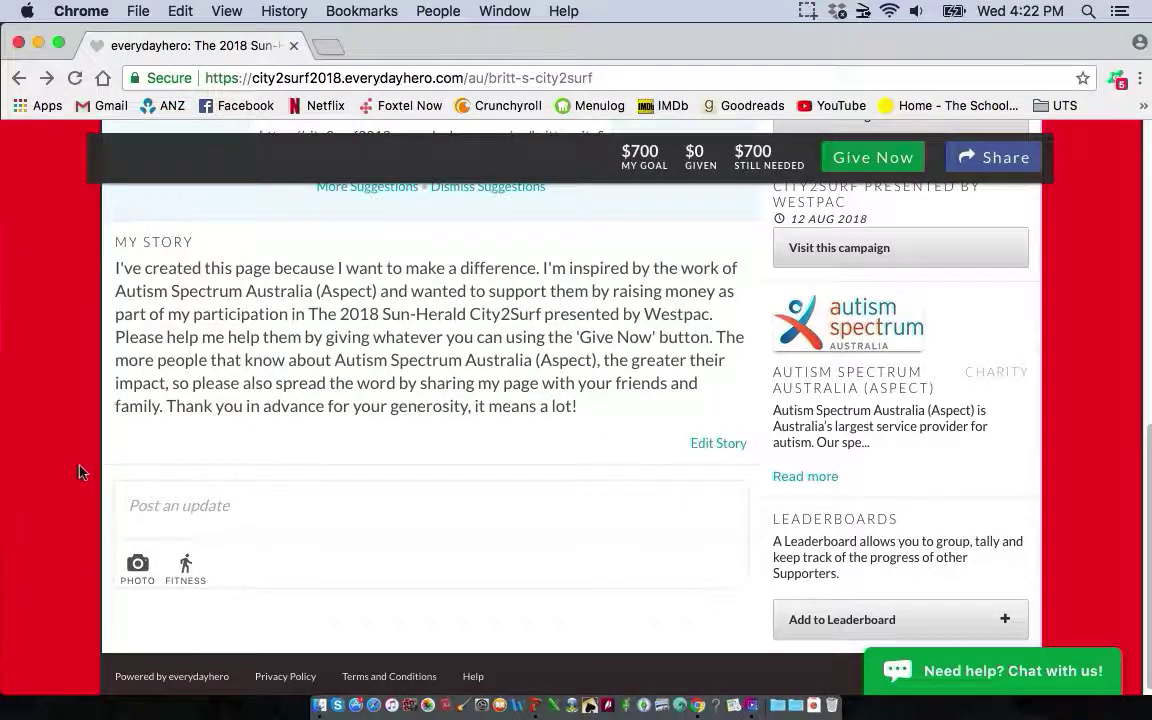
- Post a Run fitness update of 10 Kms dated 20/06/2018, shared to Facebook
click(215, 507)
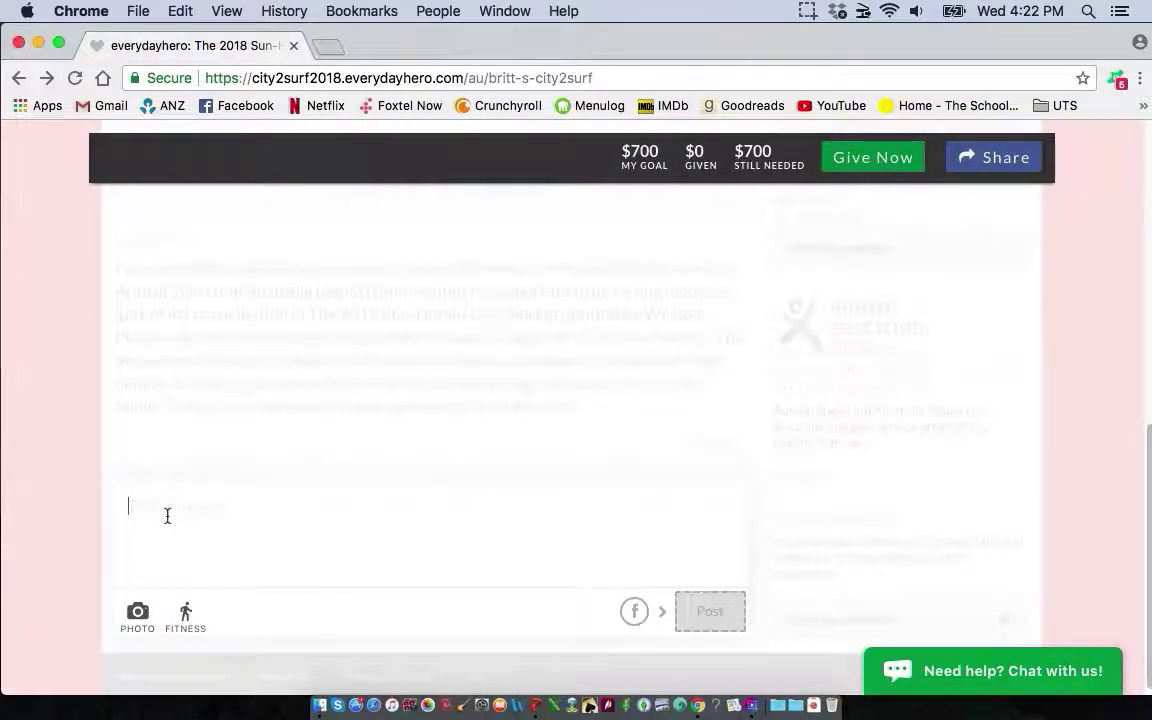
click(188, 628)
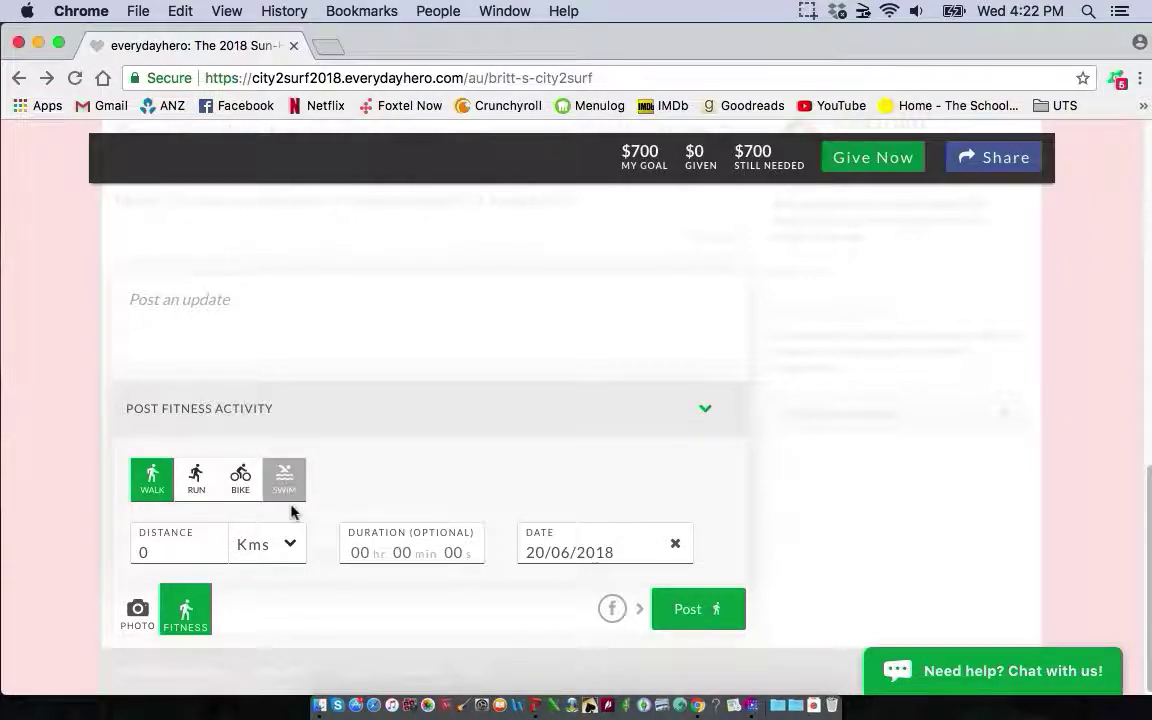
click(197, 497)
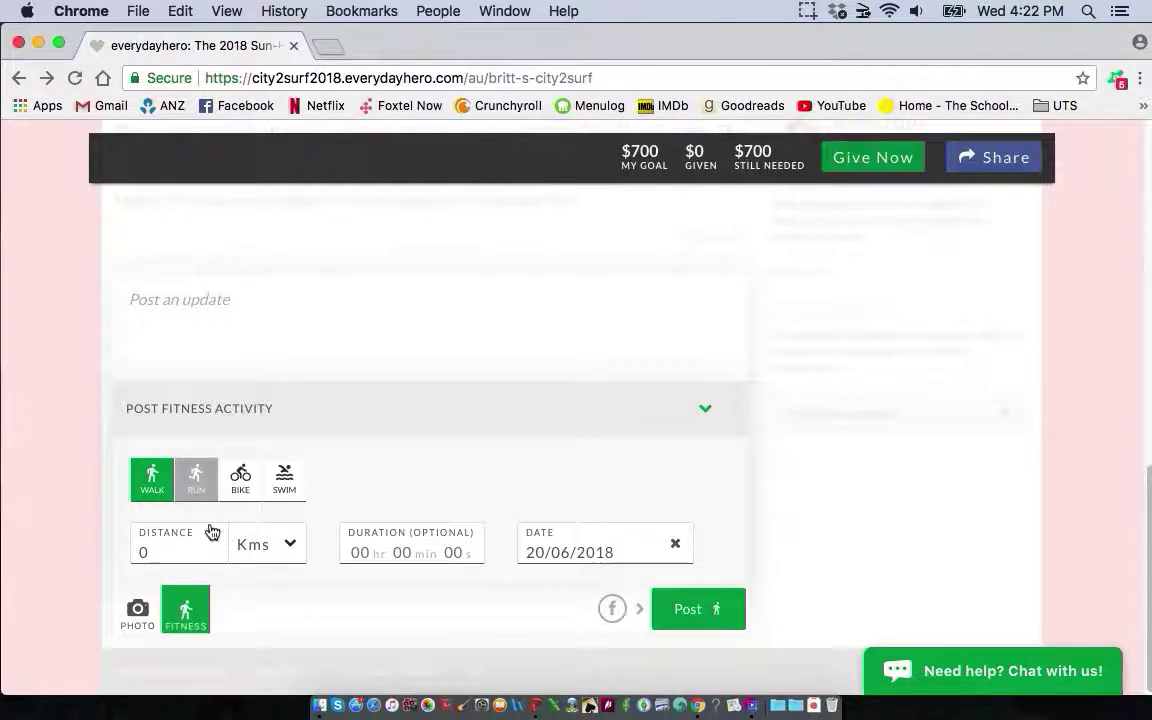
click(172, 552)
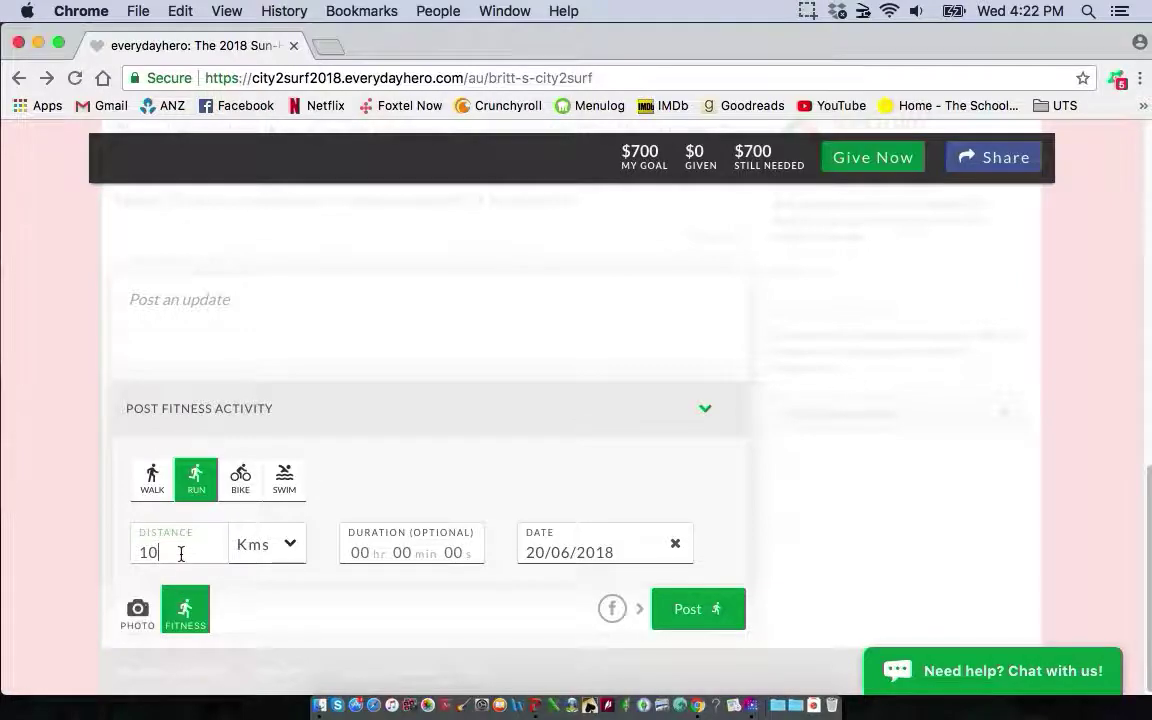
click(286, 552)
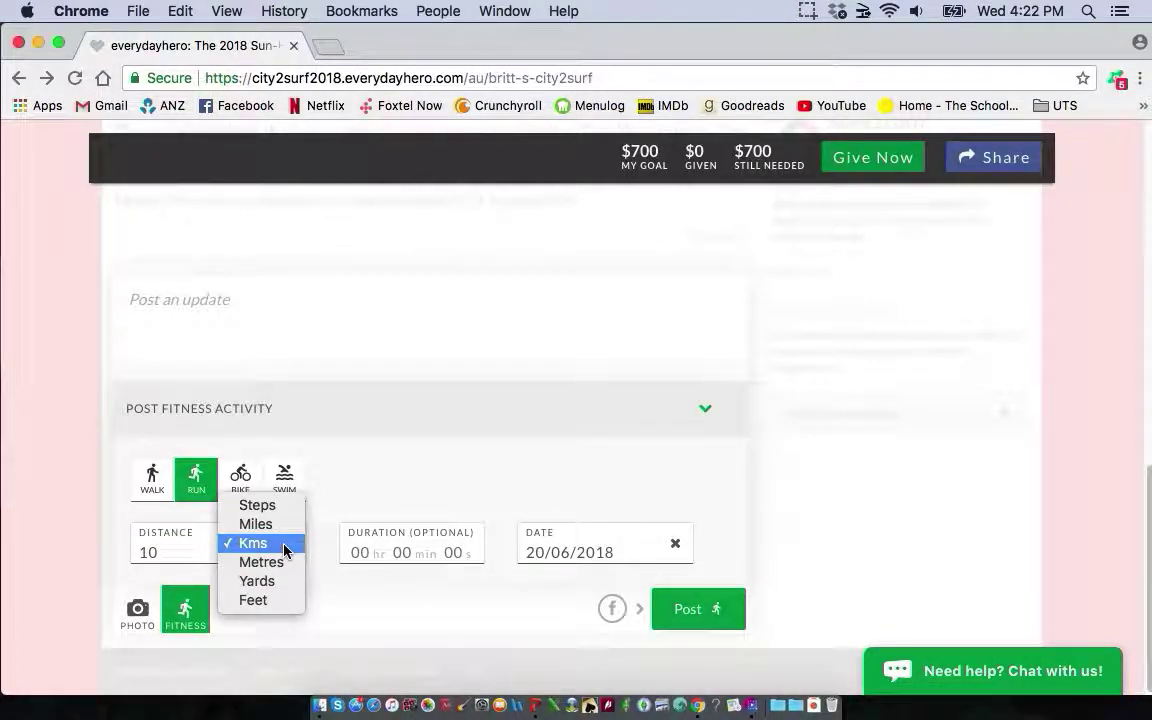
click(284, 549)
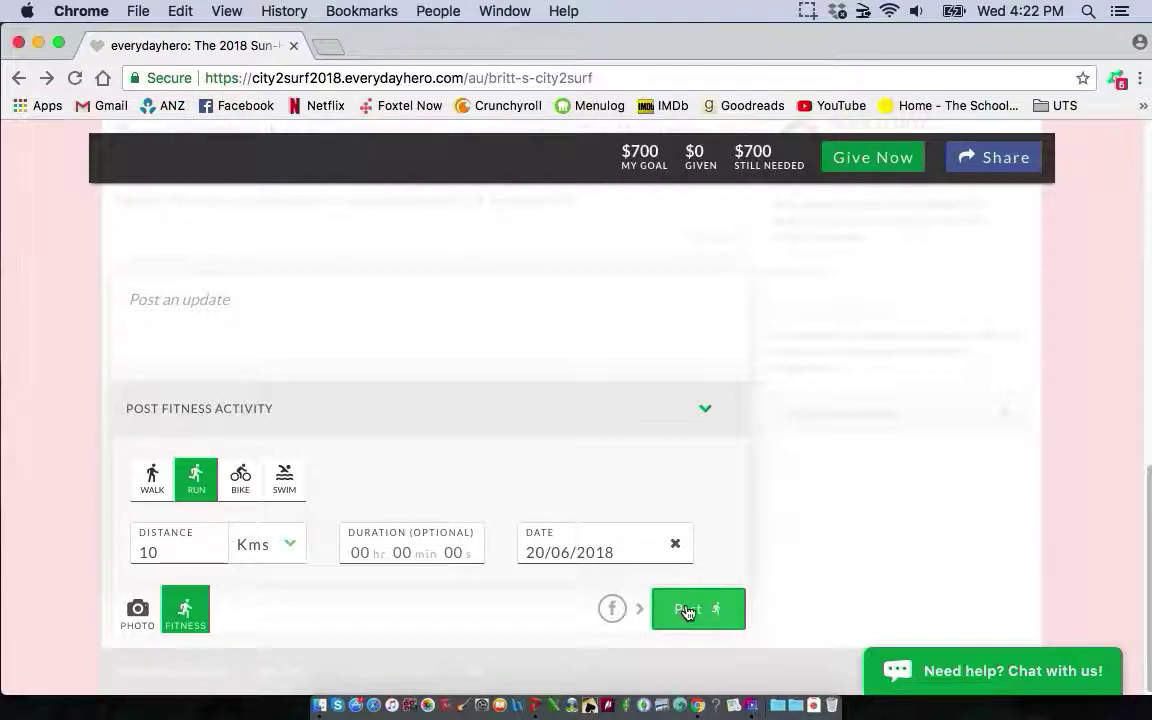
click(613, 609)
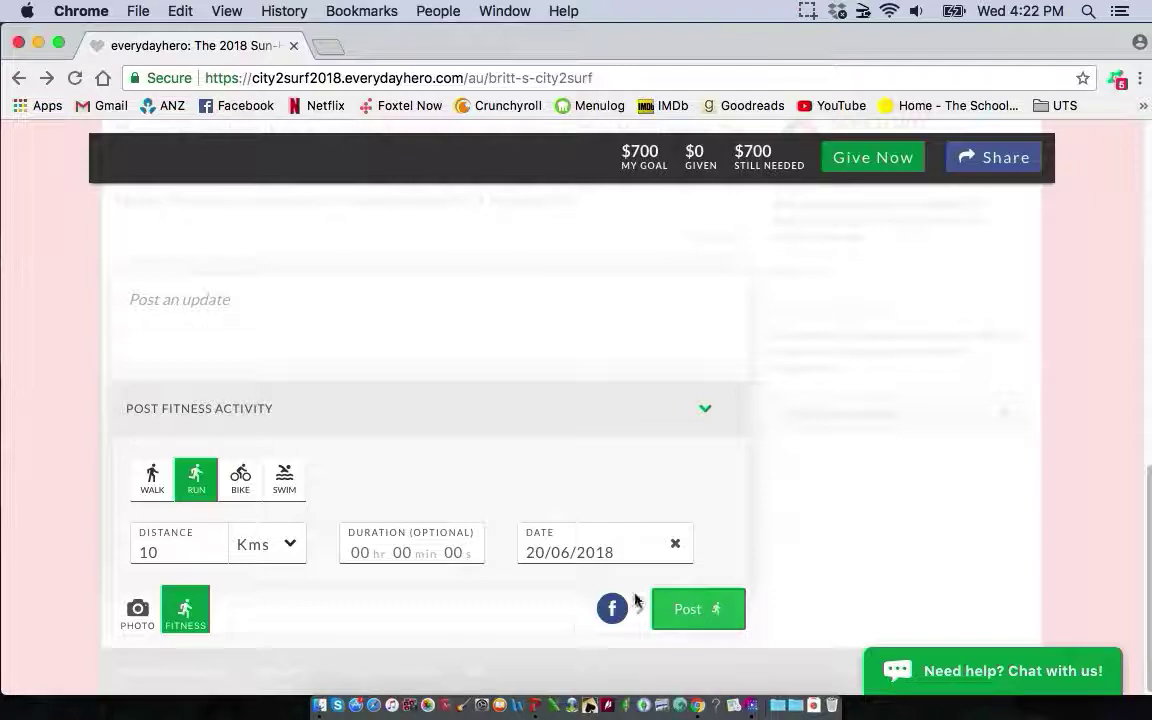
click(709, 614)
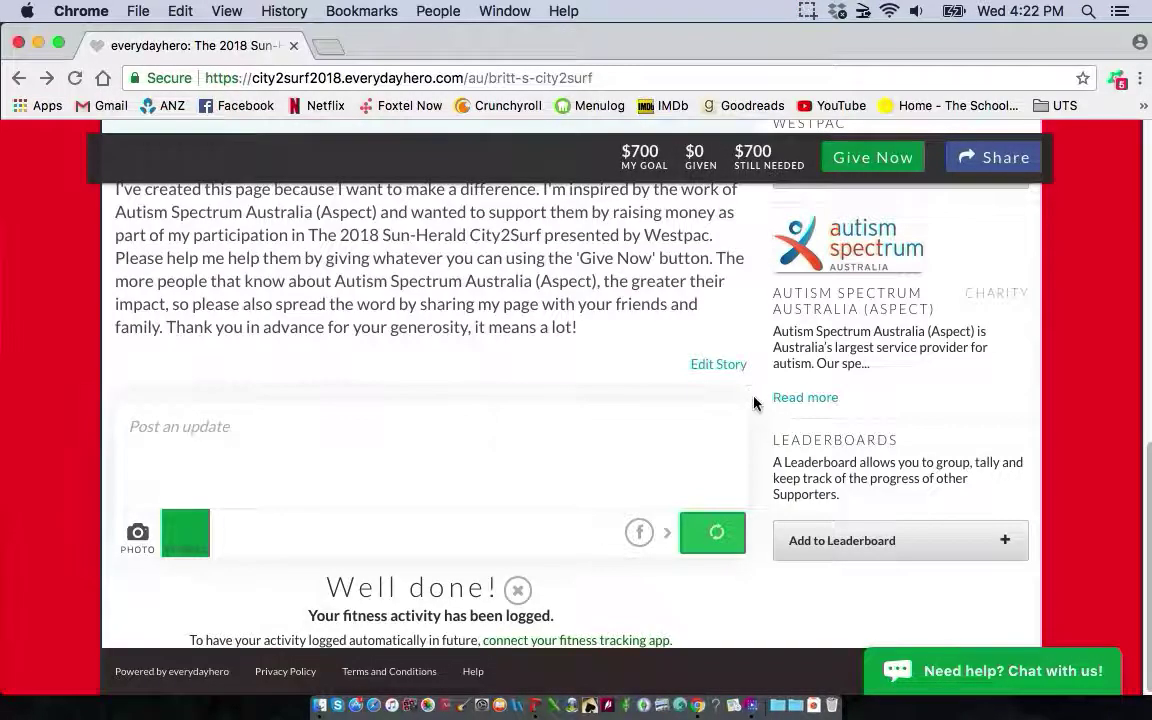
scroll(600, 420, up, 10)
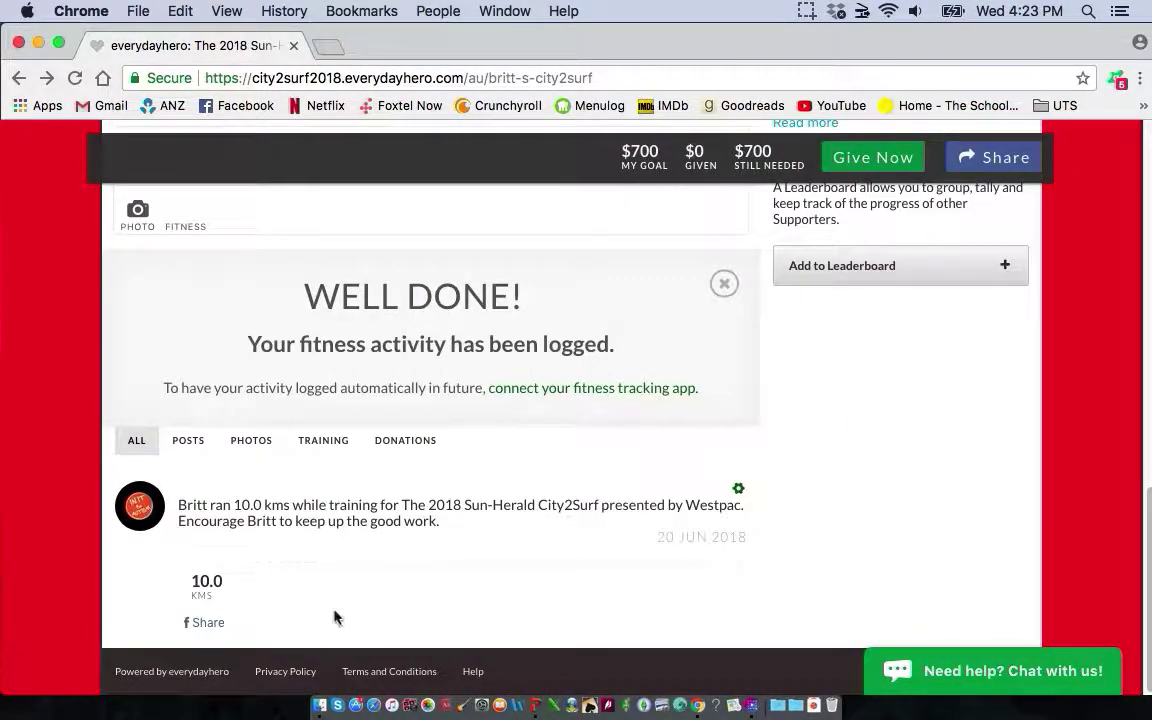
scroll(418, 425, up, 5)
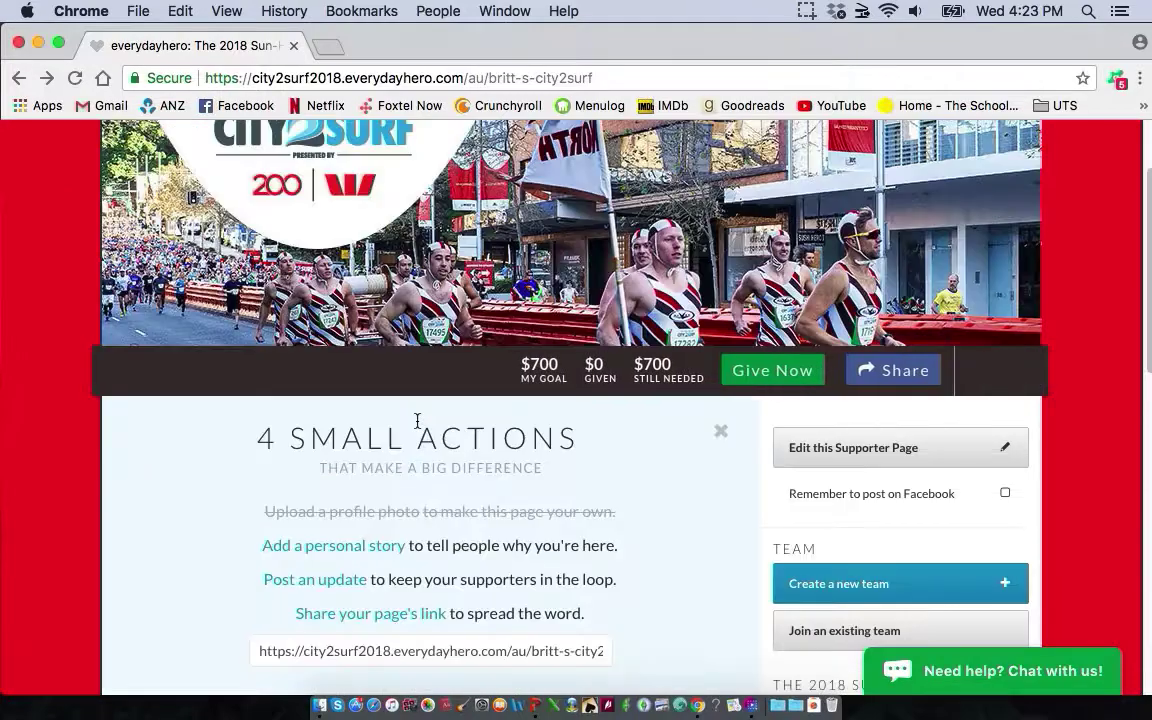